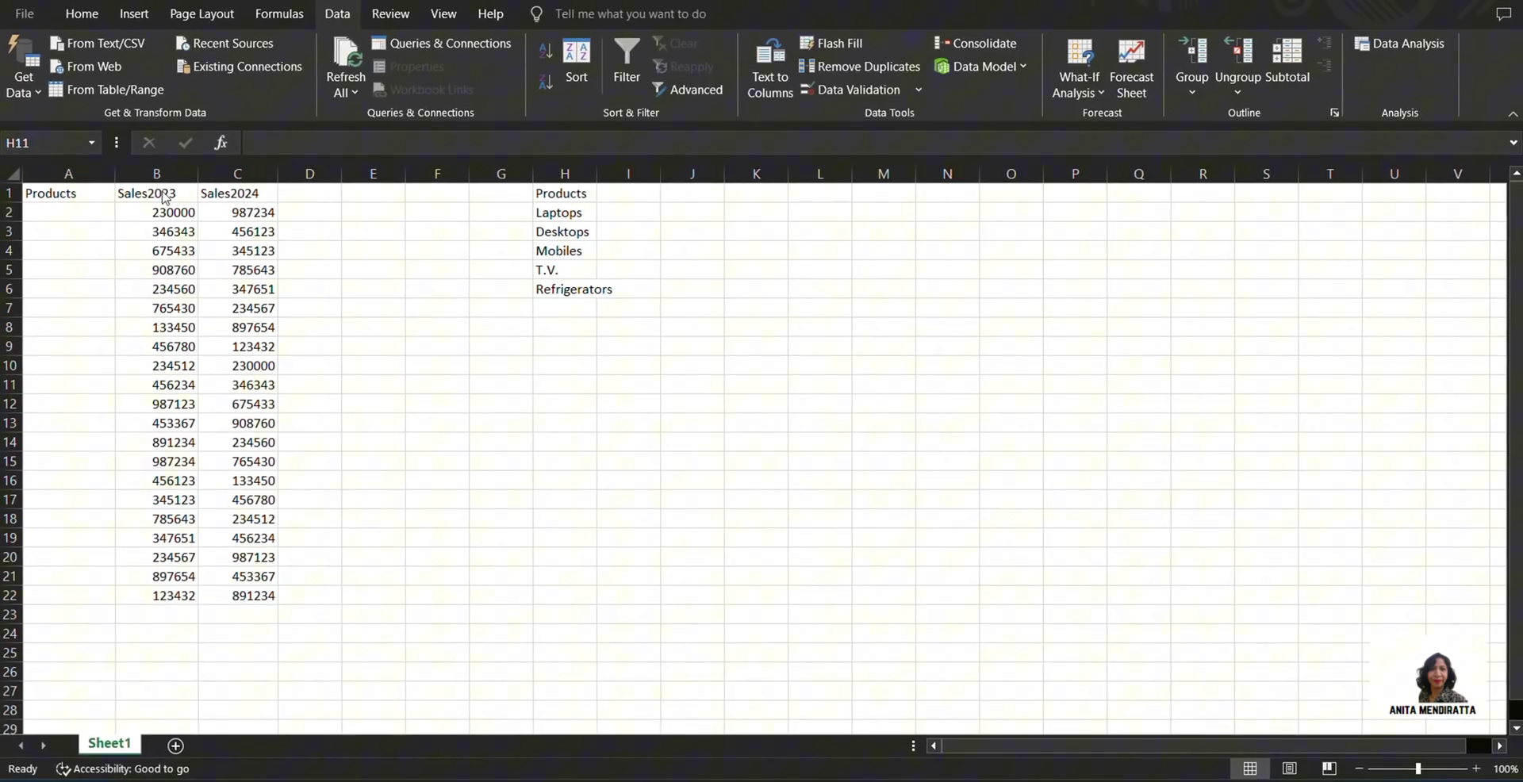
Review the product names in H2:H6 and the Sales2023 and Sales2024 column headers
left_click(557, 213)
left_click(562, 231)
left_click(560, 271)
left_click(560, 290)
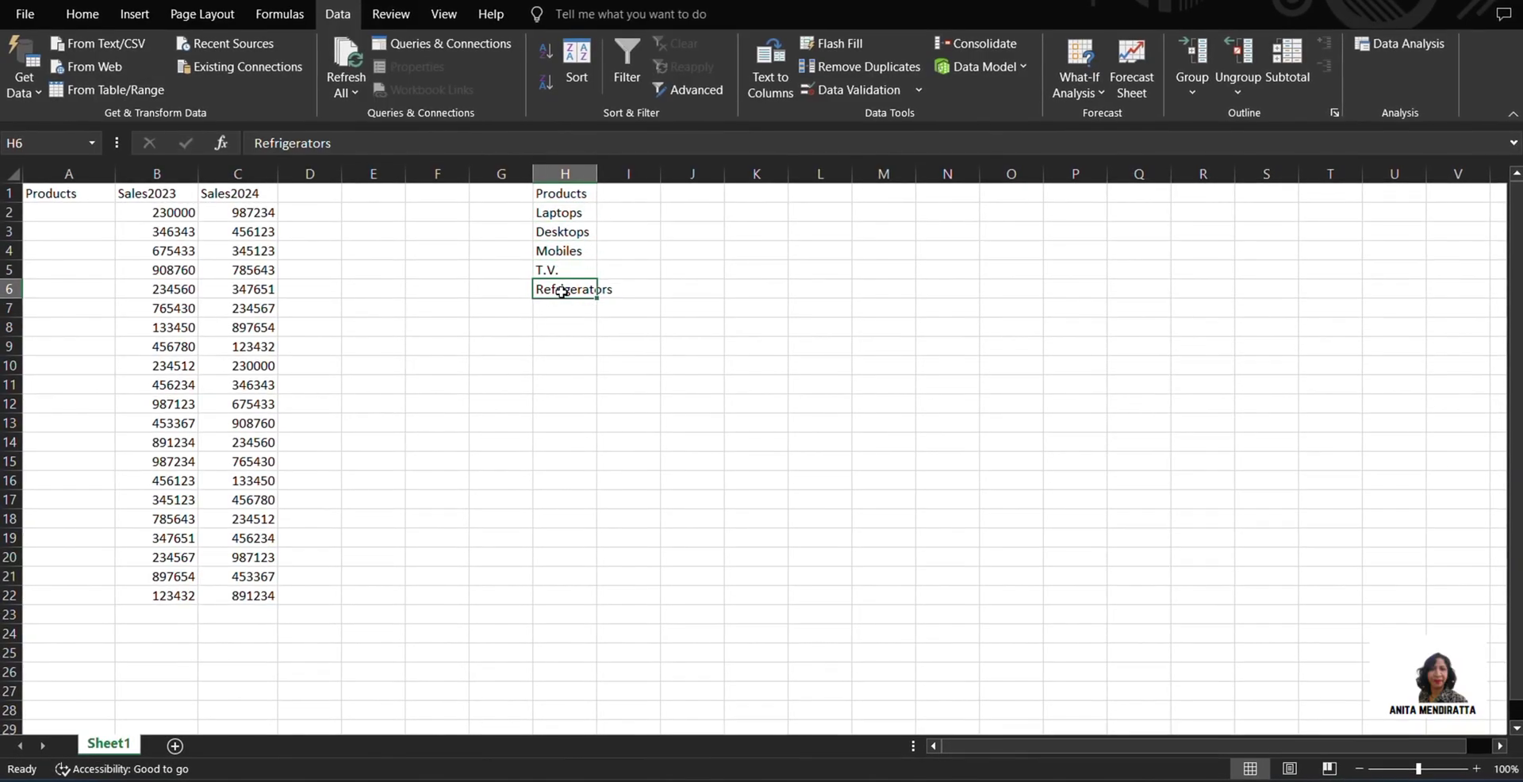
left_click(81, 203)
left_click_drag(80, 203, 101, 587)
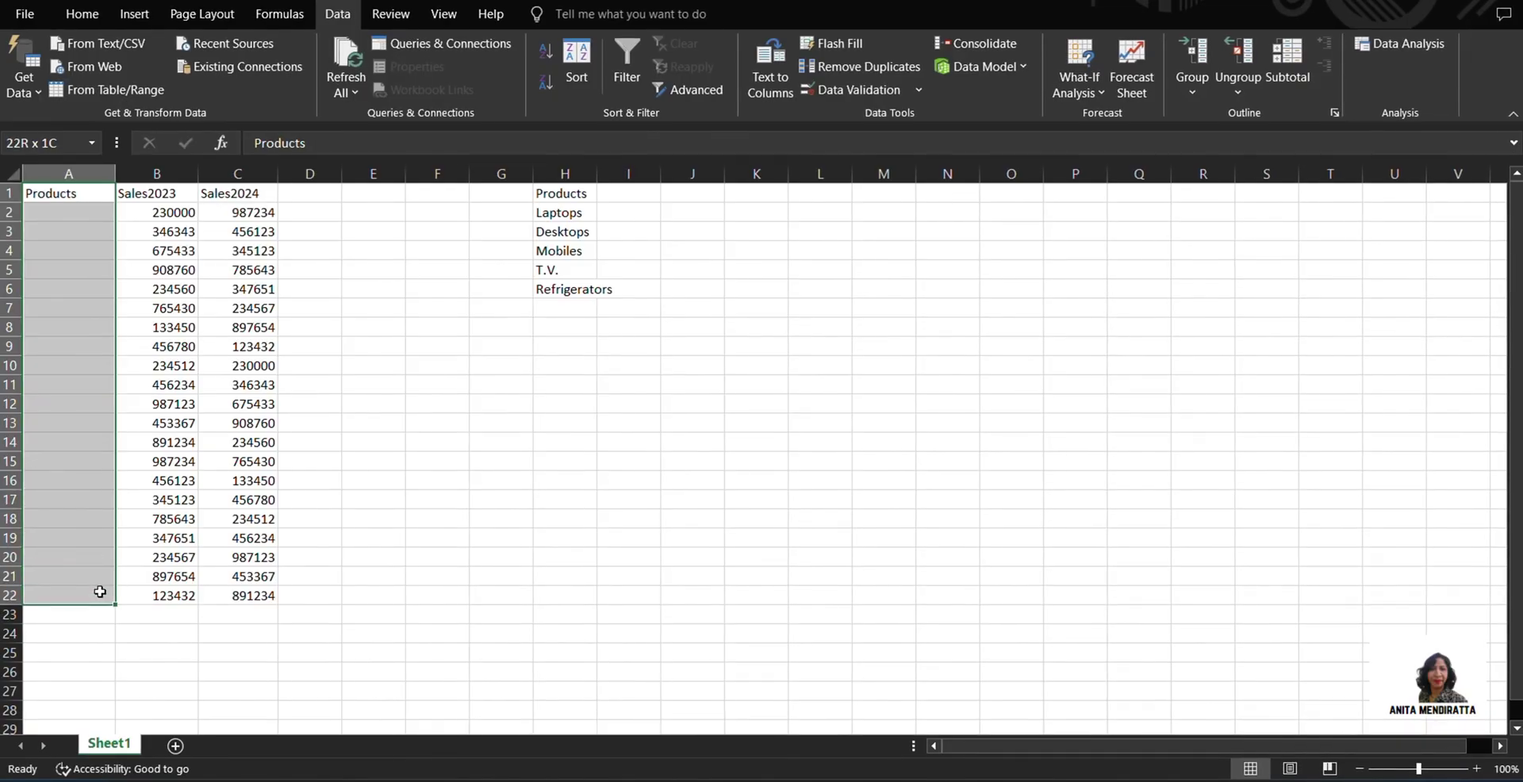
left_click(166, 194)
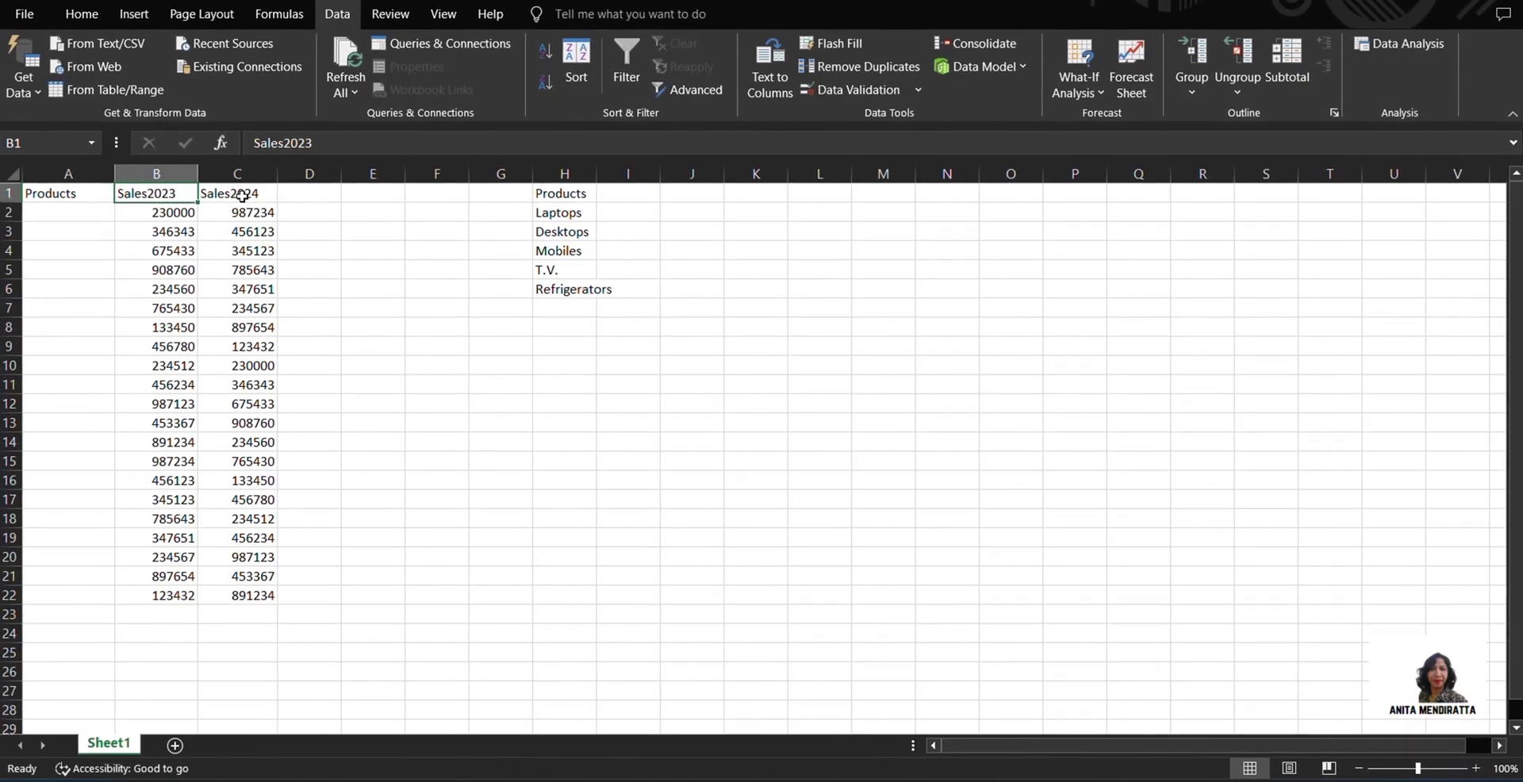
left_click(201, 193)
left_click(186, 192)
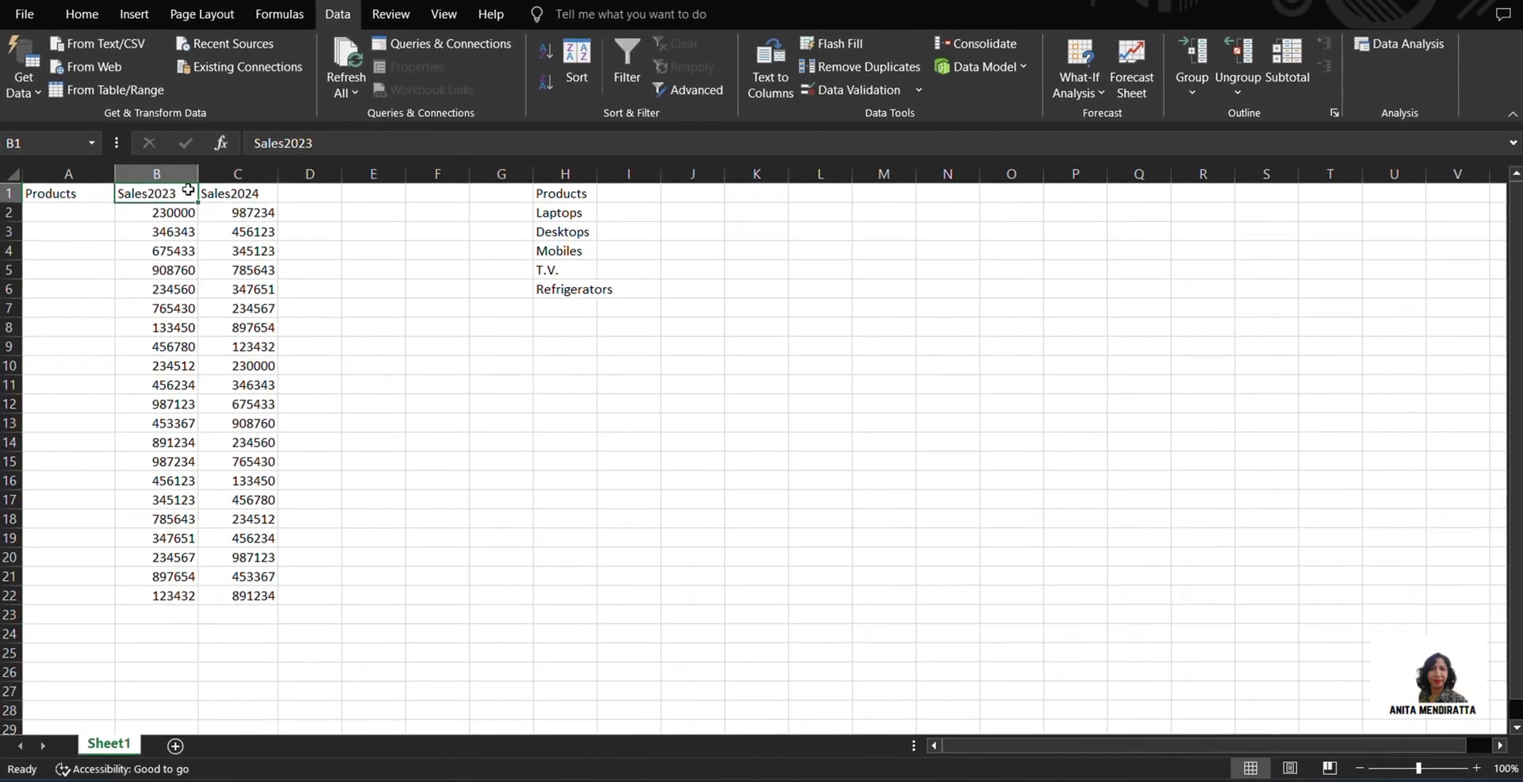
left_click(251, 192)
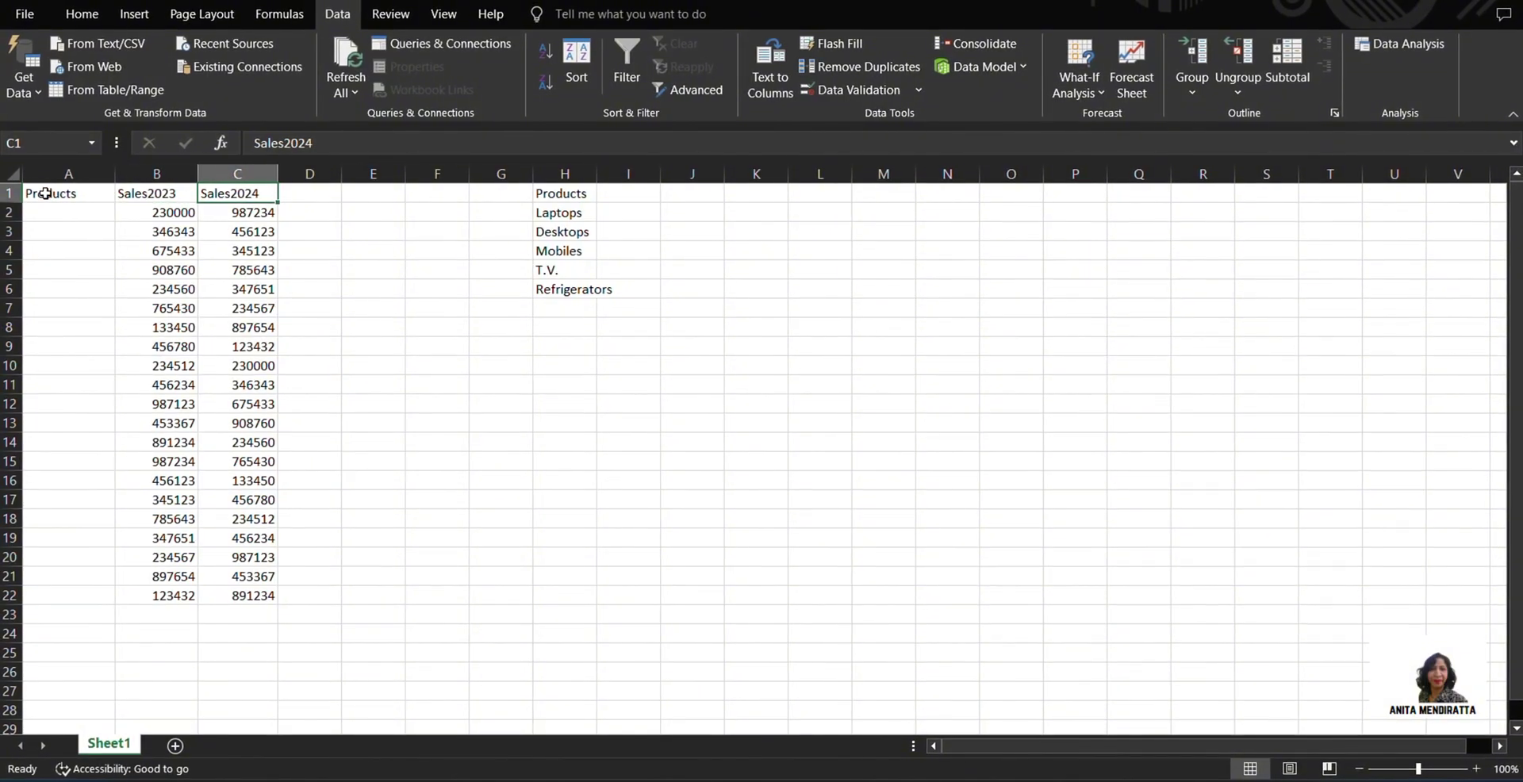
Give the Products cells A1:A22 List data validation with source =$H$2:$H$6
left_click_drag(45, 193, 84, 597)
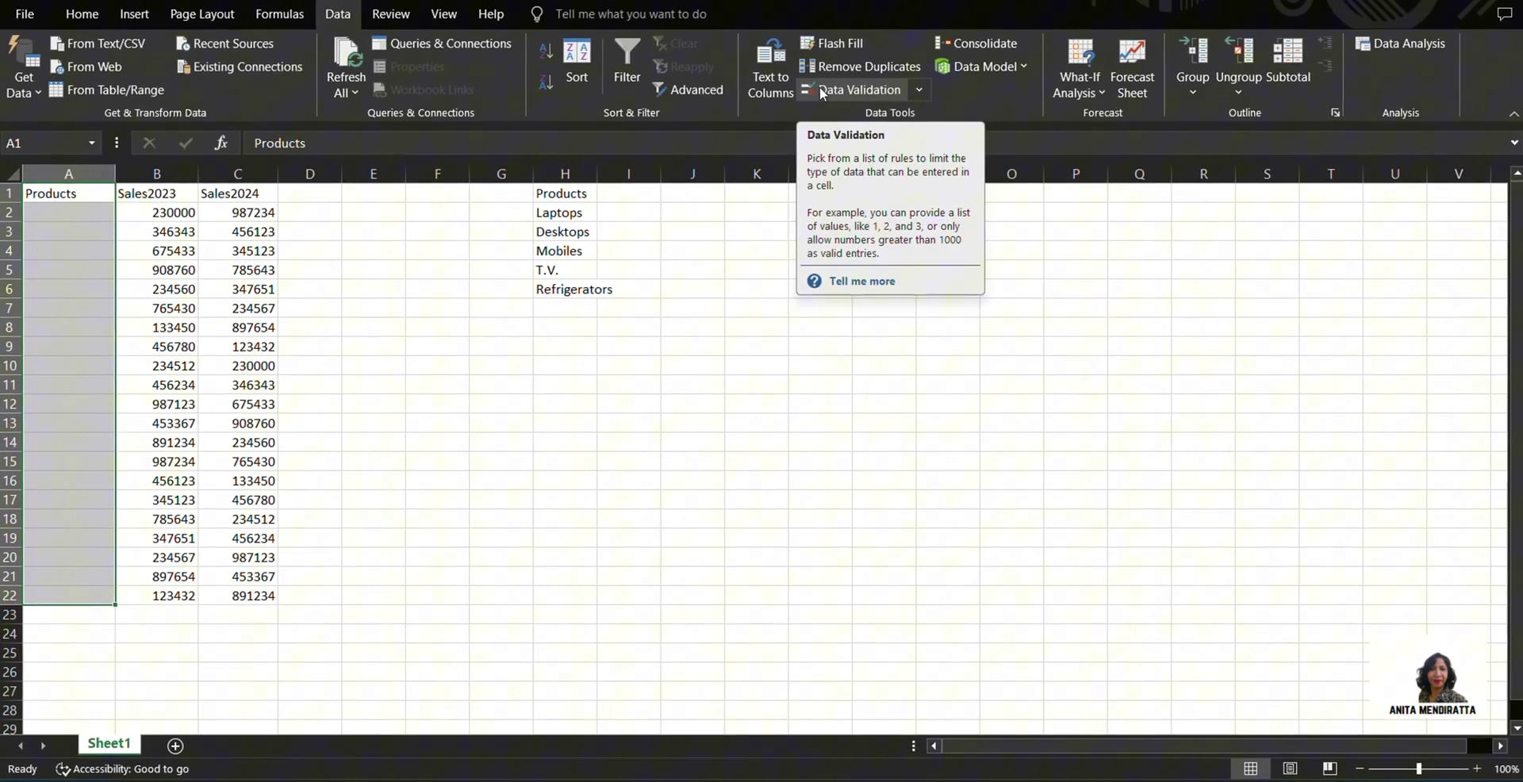
left_click(879, 87)
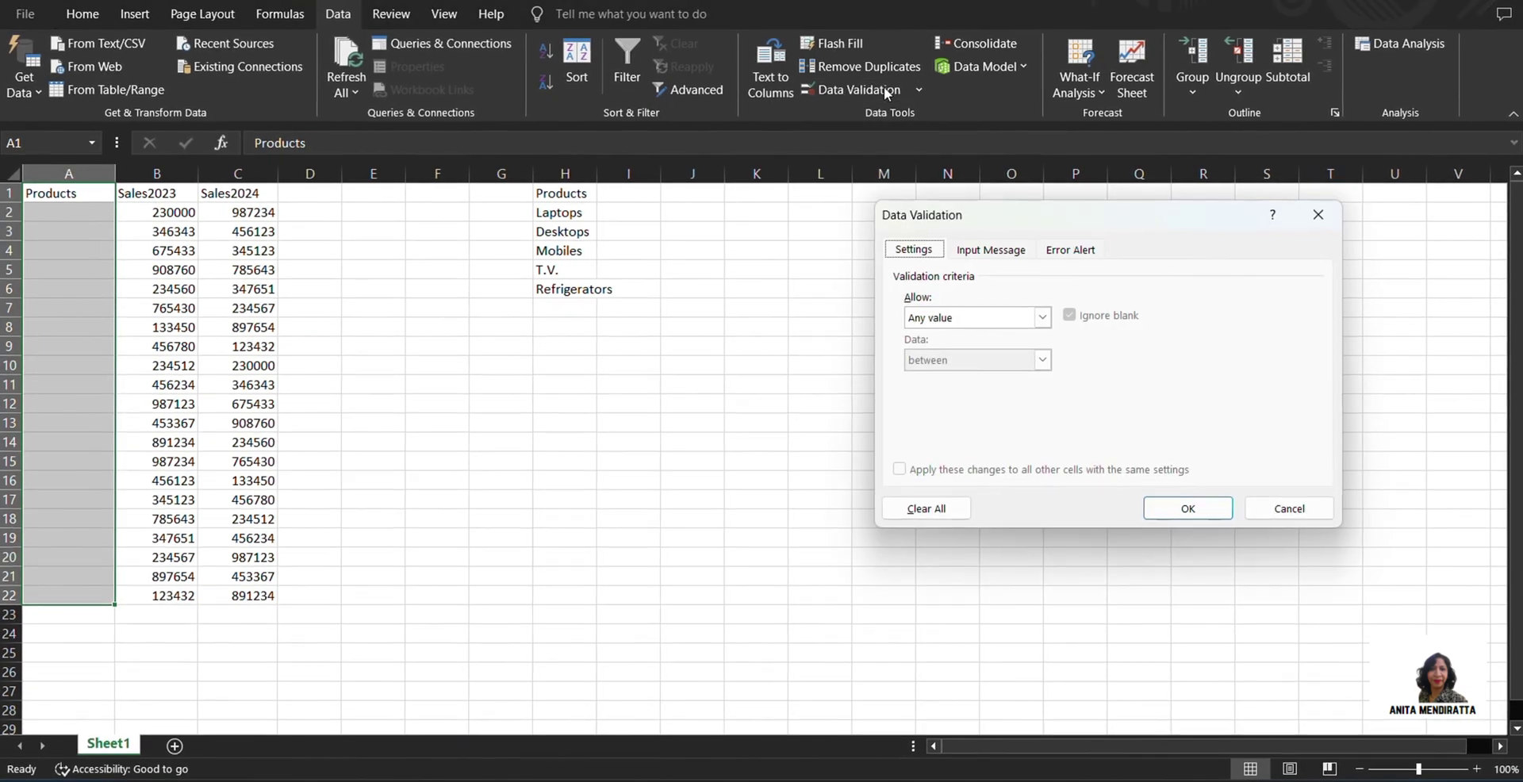
left_click_drag(993, 207, 888, 230)
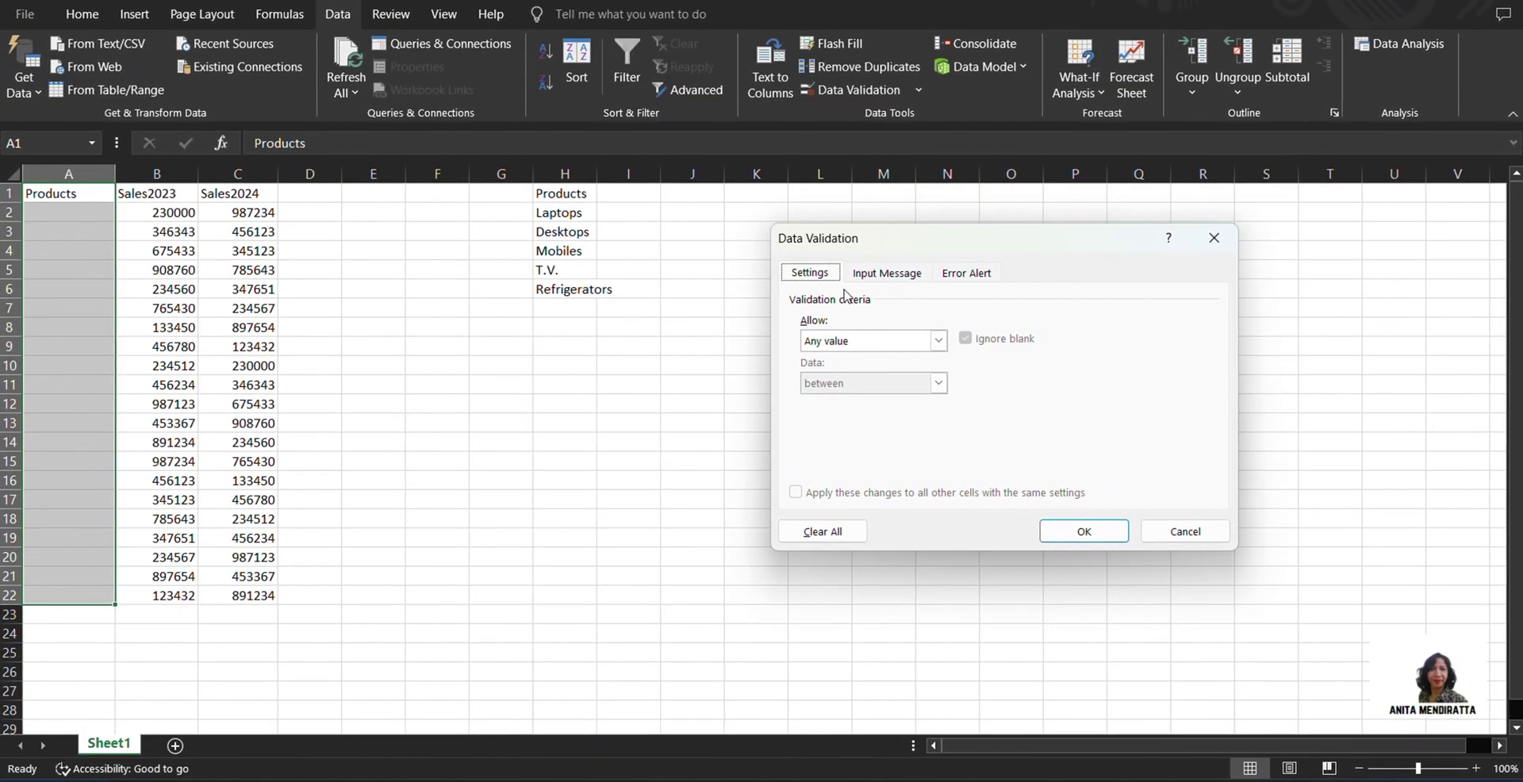
left_click(938, 342)
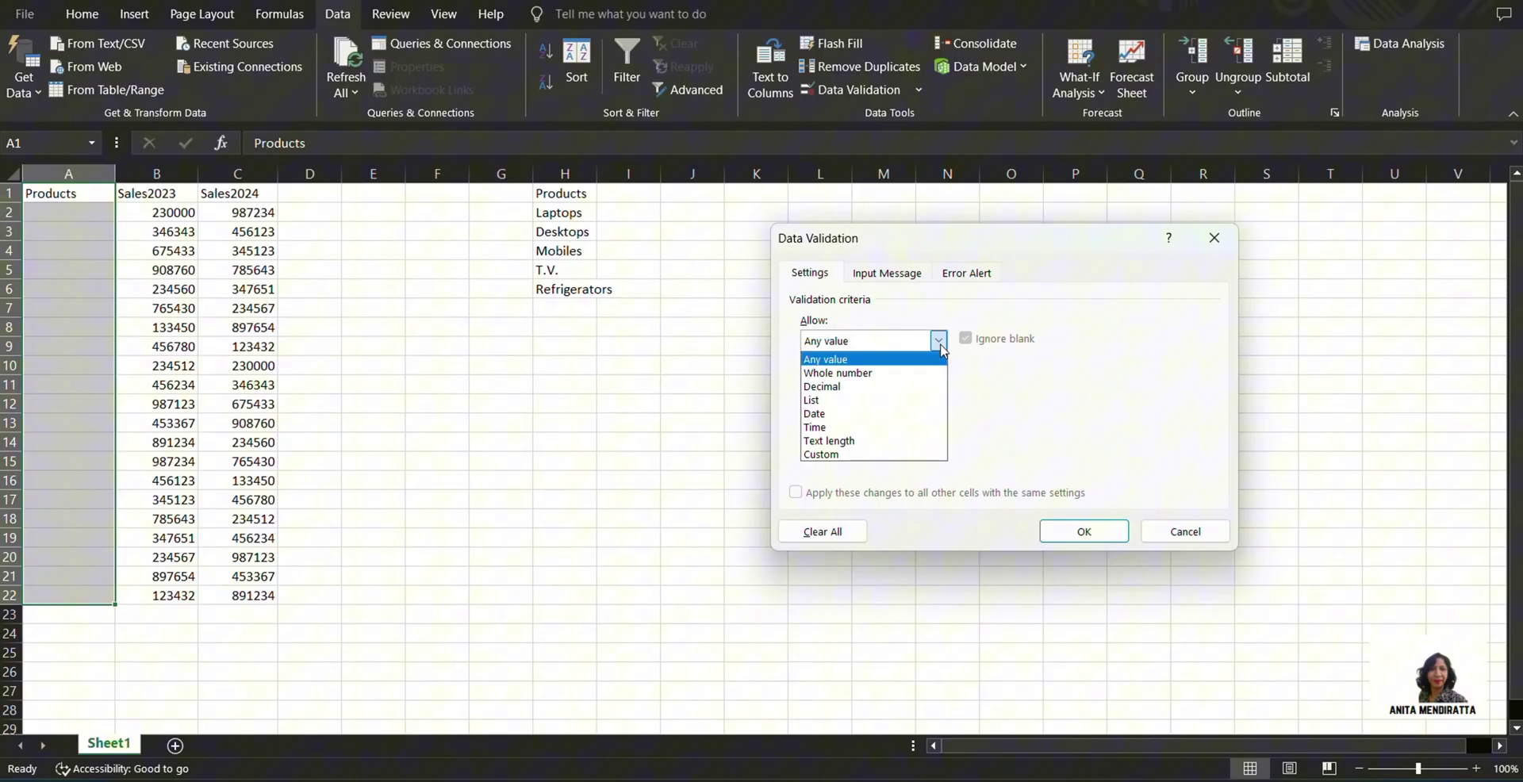
left_click(884, 400)
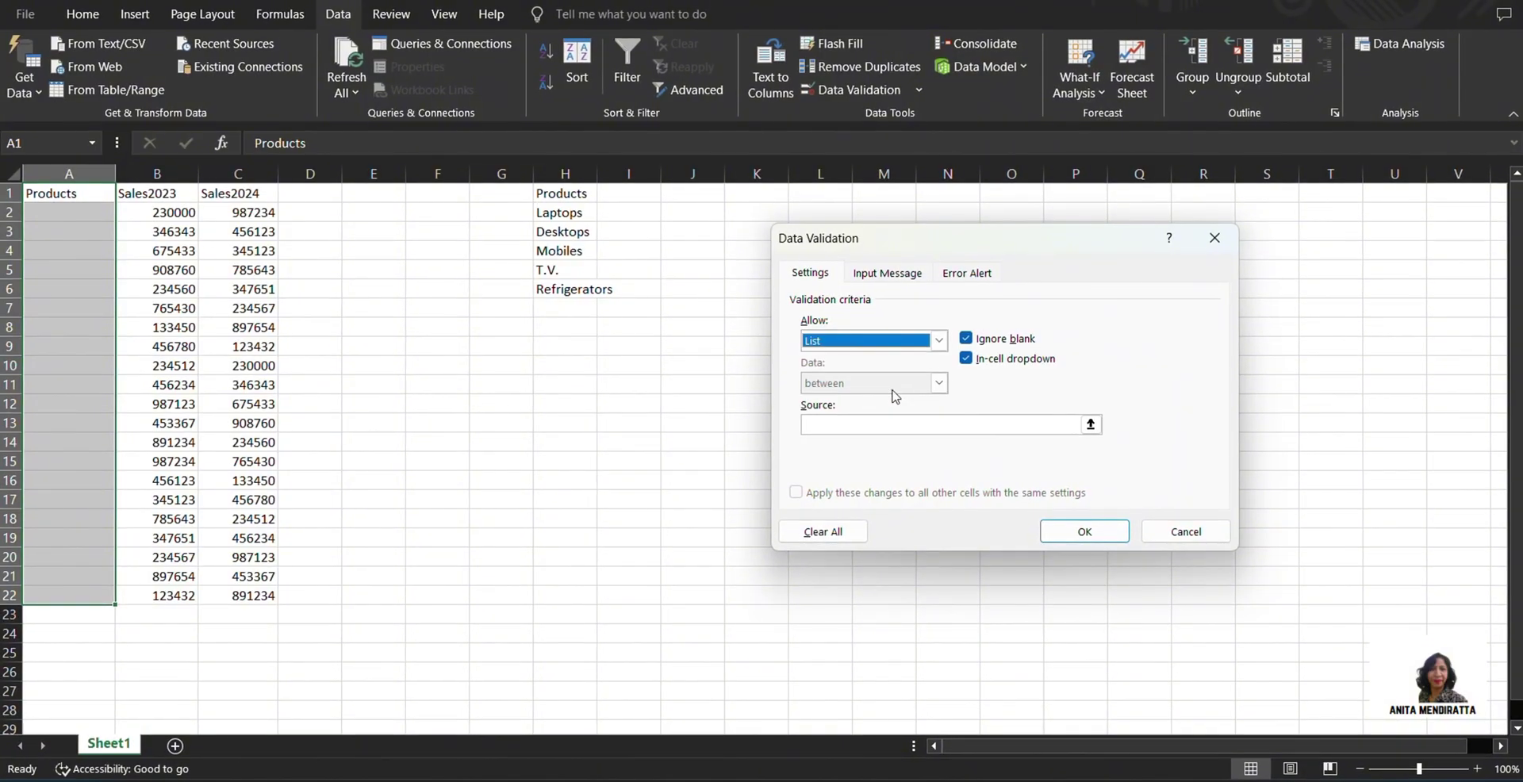
left_click(872, 423)
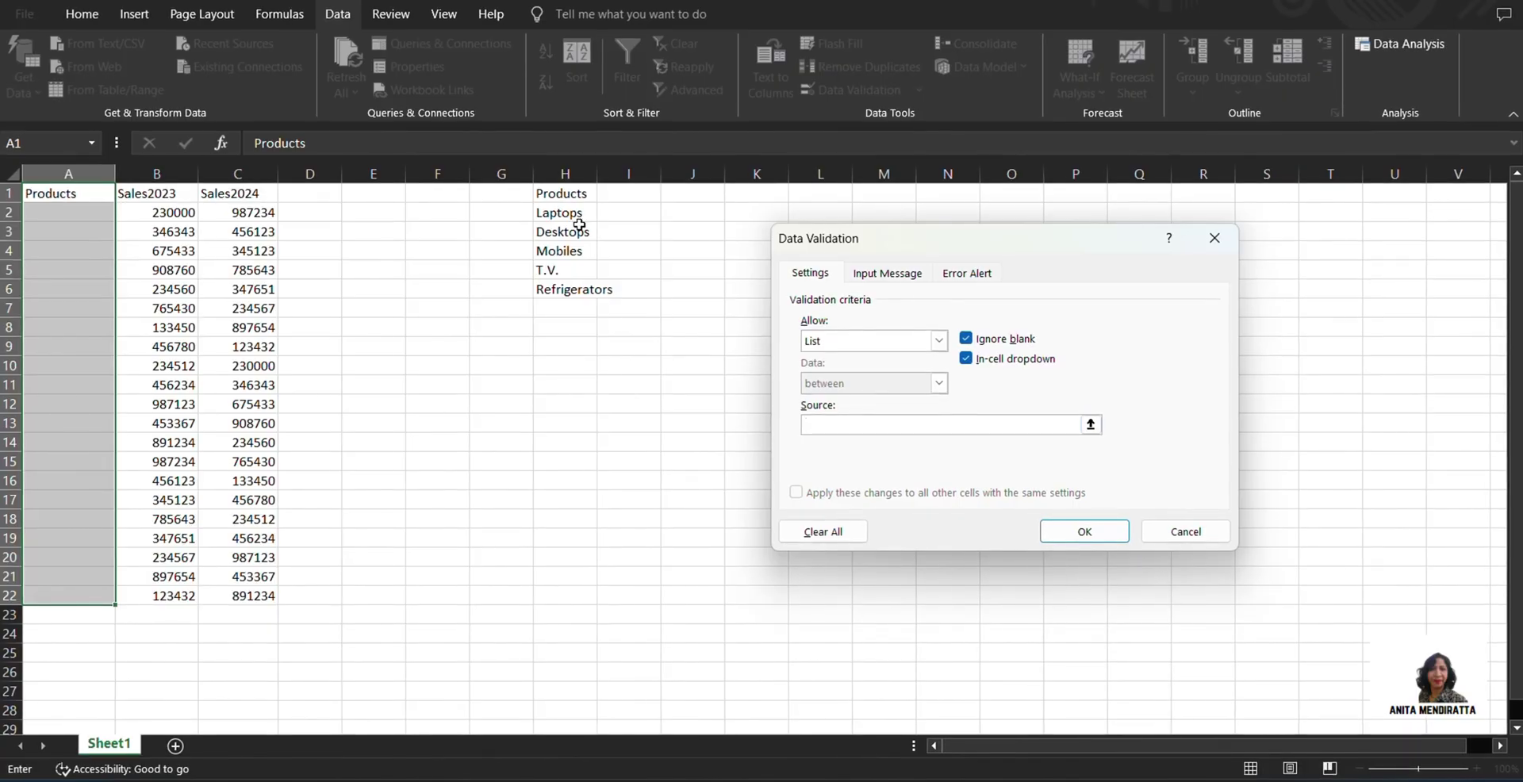
left_click_drag(572, 212, 579, 291)
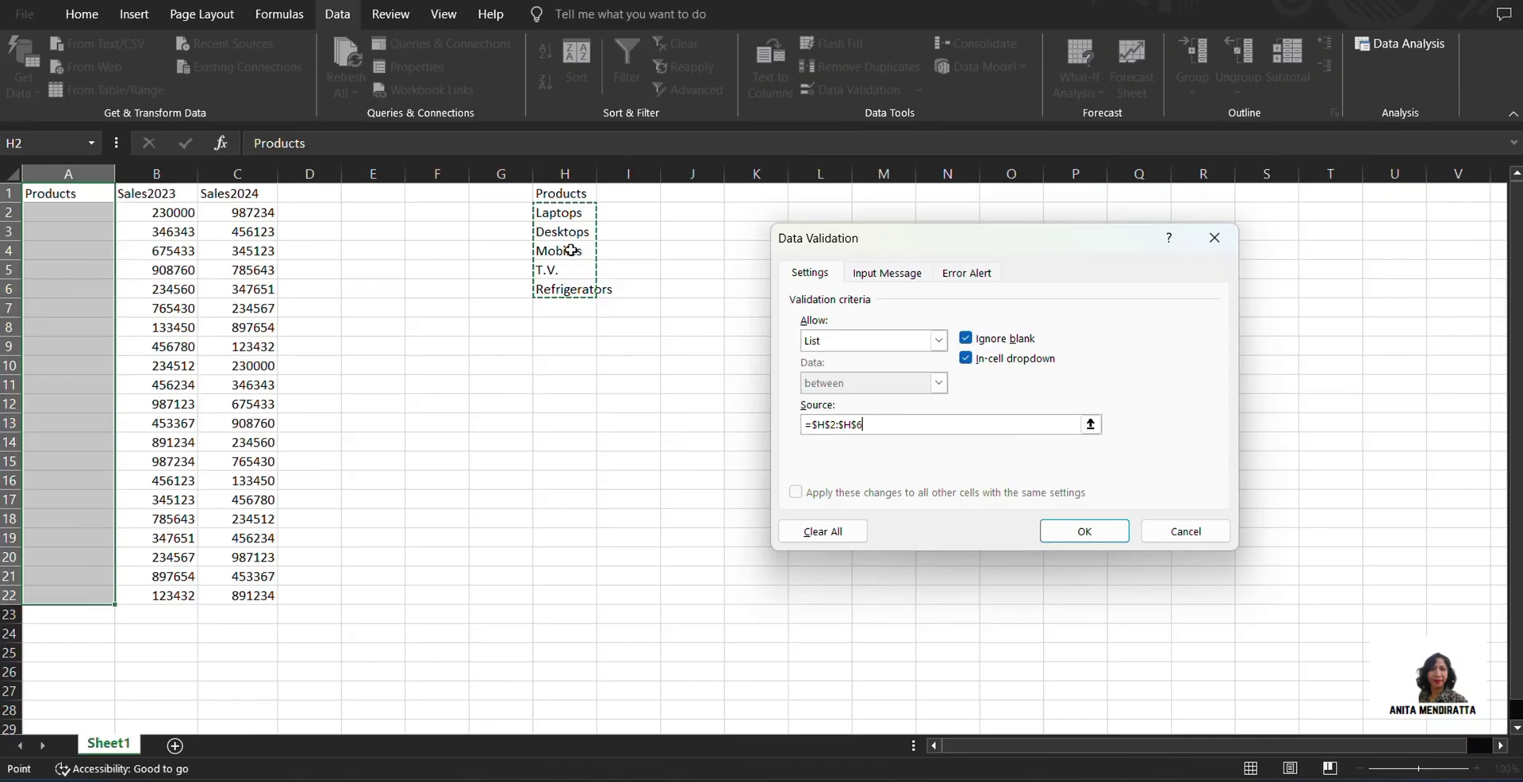
left_click(1082, 531)
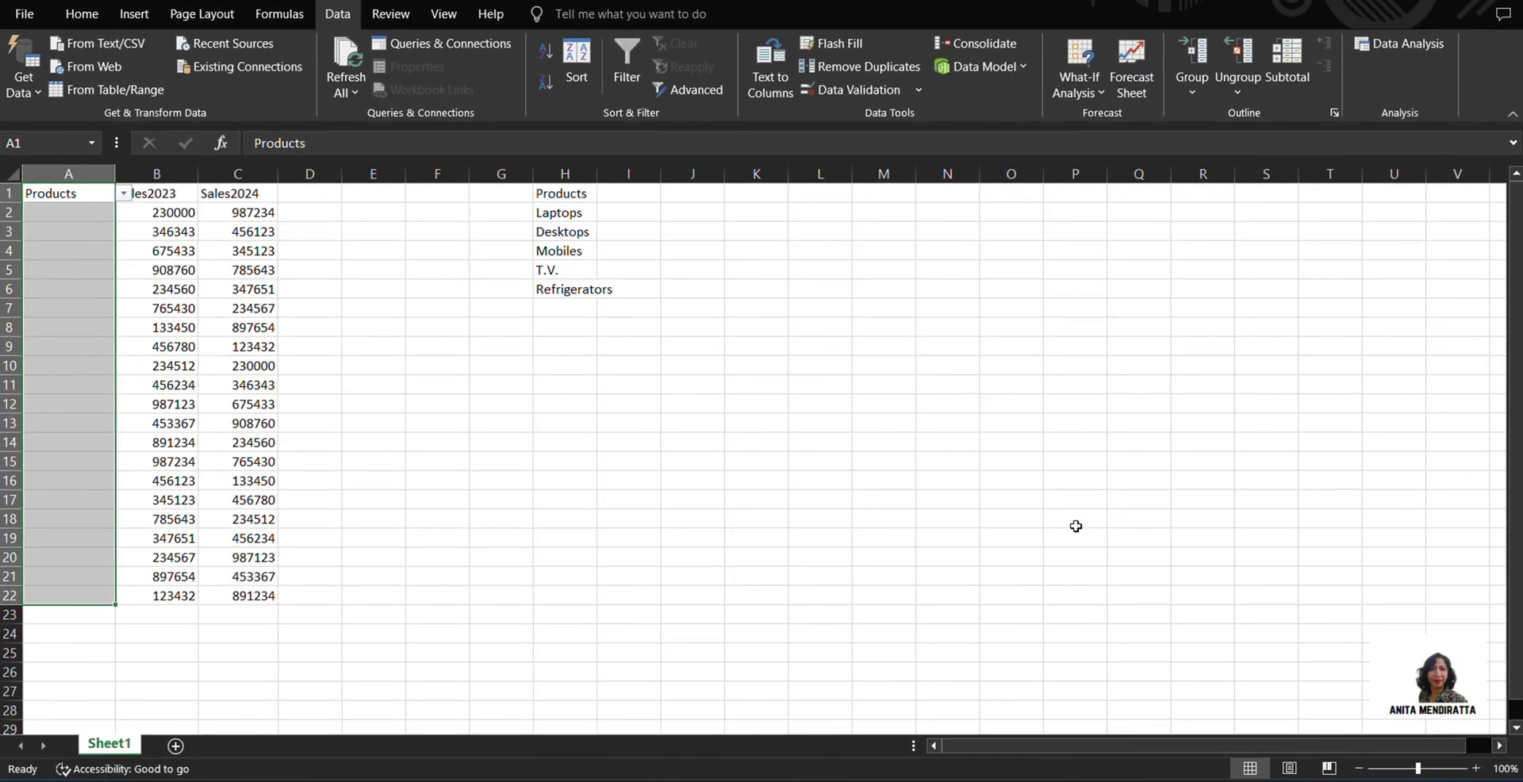
Choose Laptops, Desktops and Refrigerators from the dropdowns for A2 through A4
left_click(485, 314)
left_click(69, 194)
left_click(99, 214)
left_click(124, 212)
key("Escape")
left_click(101, 230)
left_click(101, 230)
left_click(123, 231)
left_click(71, 261)
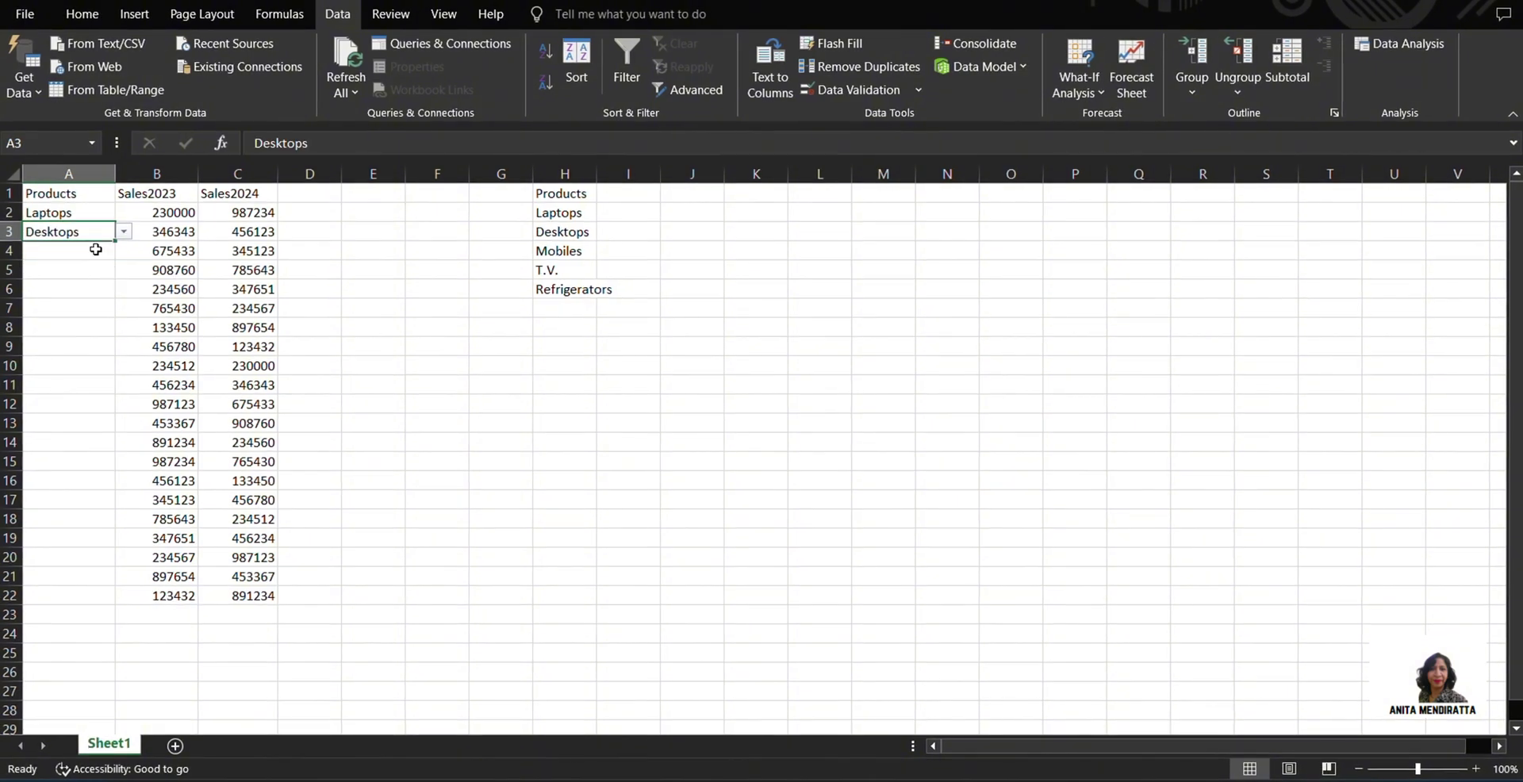
left_click(101, 250)
left_click(123, 251)
left_click(71, 322)
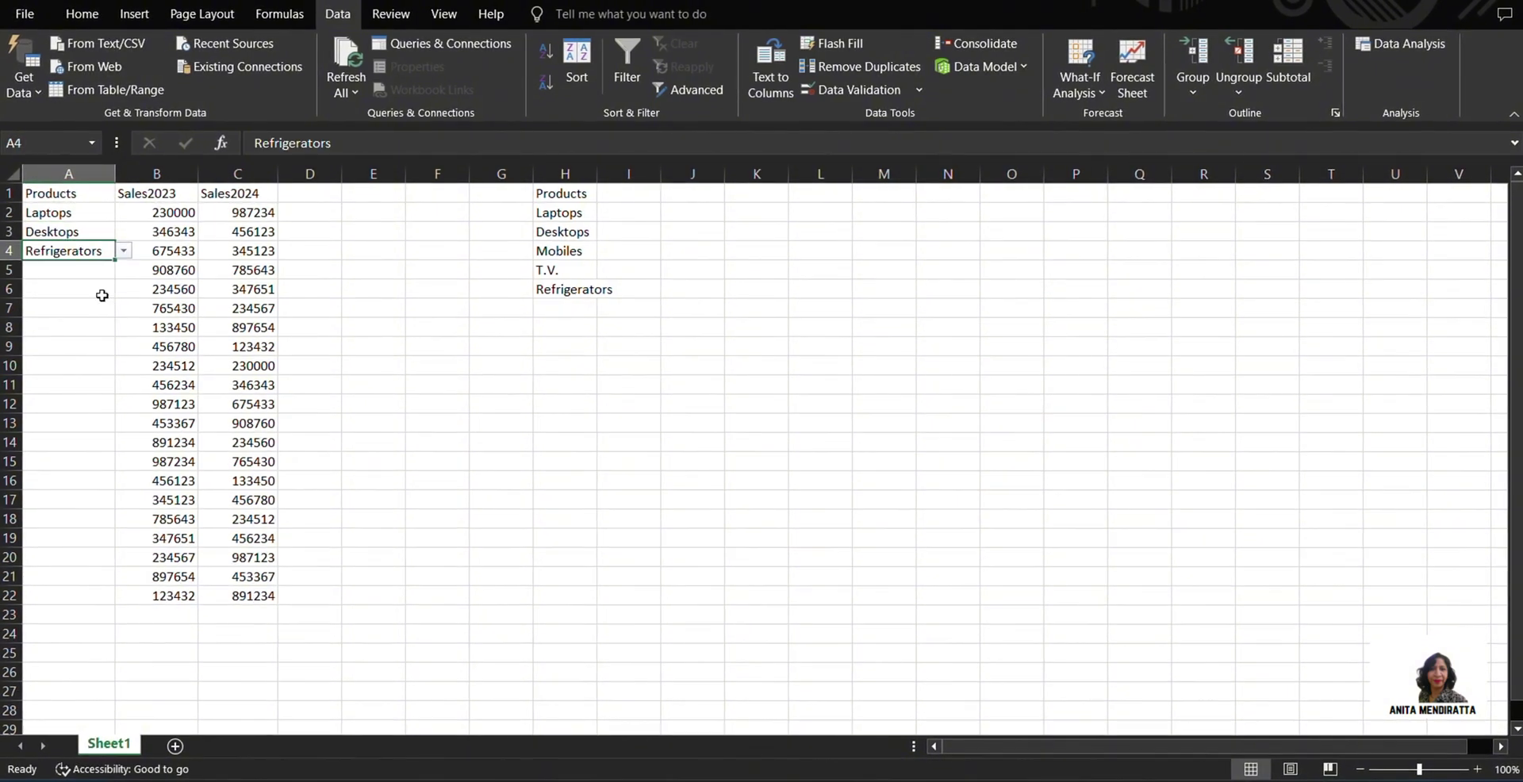
Fill the remaining cells down to A22 from the dropdowns, e.g. Mobiles, T.V. and Laptops
left_click(86, 272)
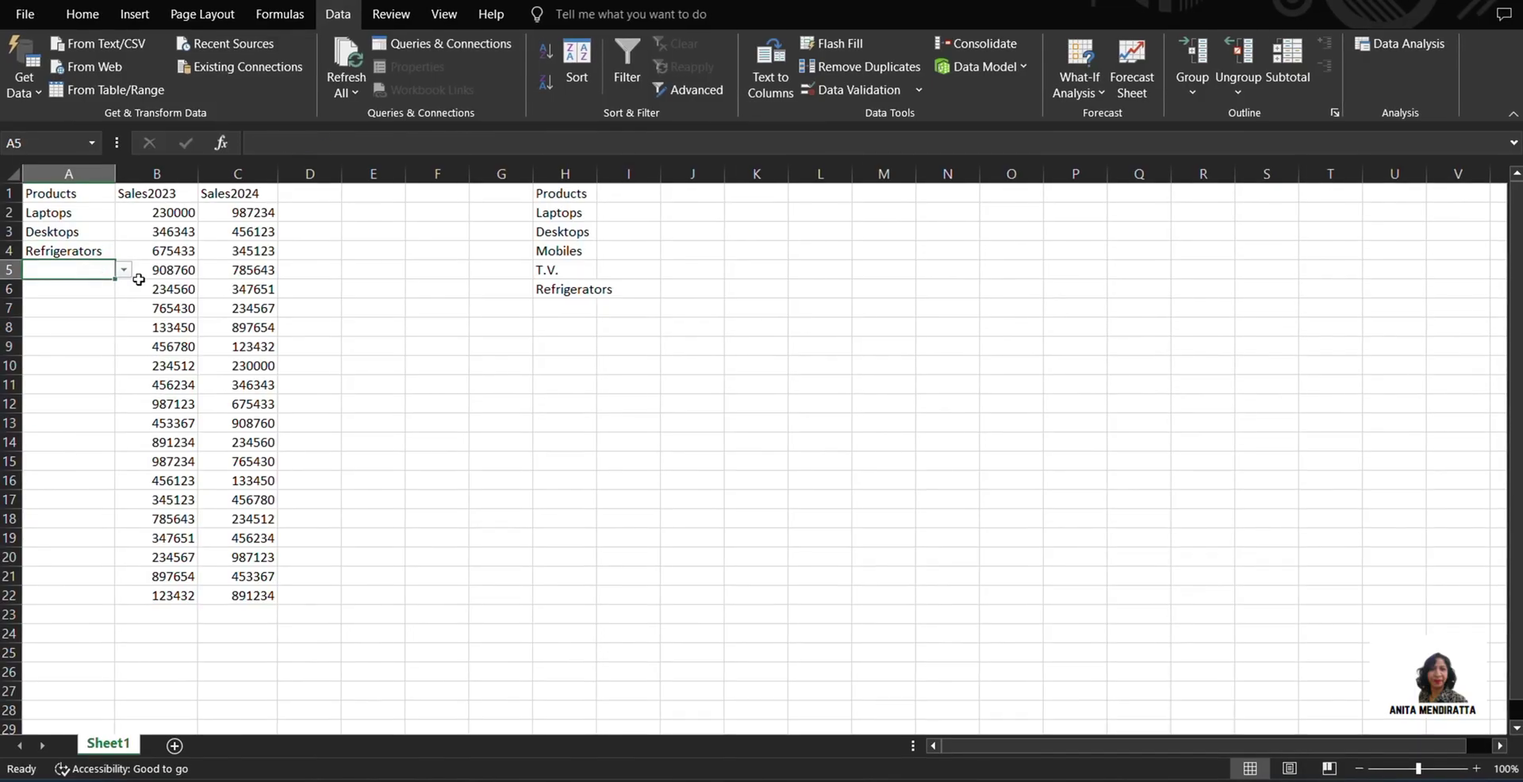
left_click(124, 269)
left_click(72, 322)
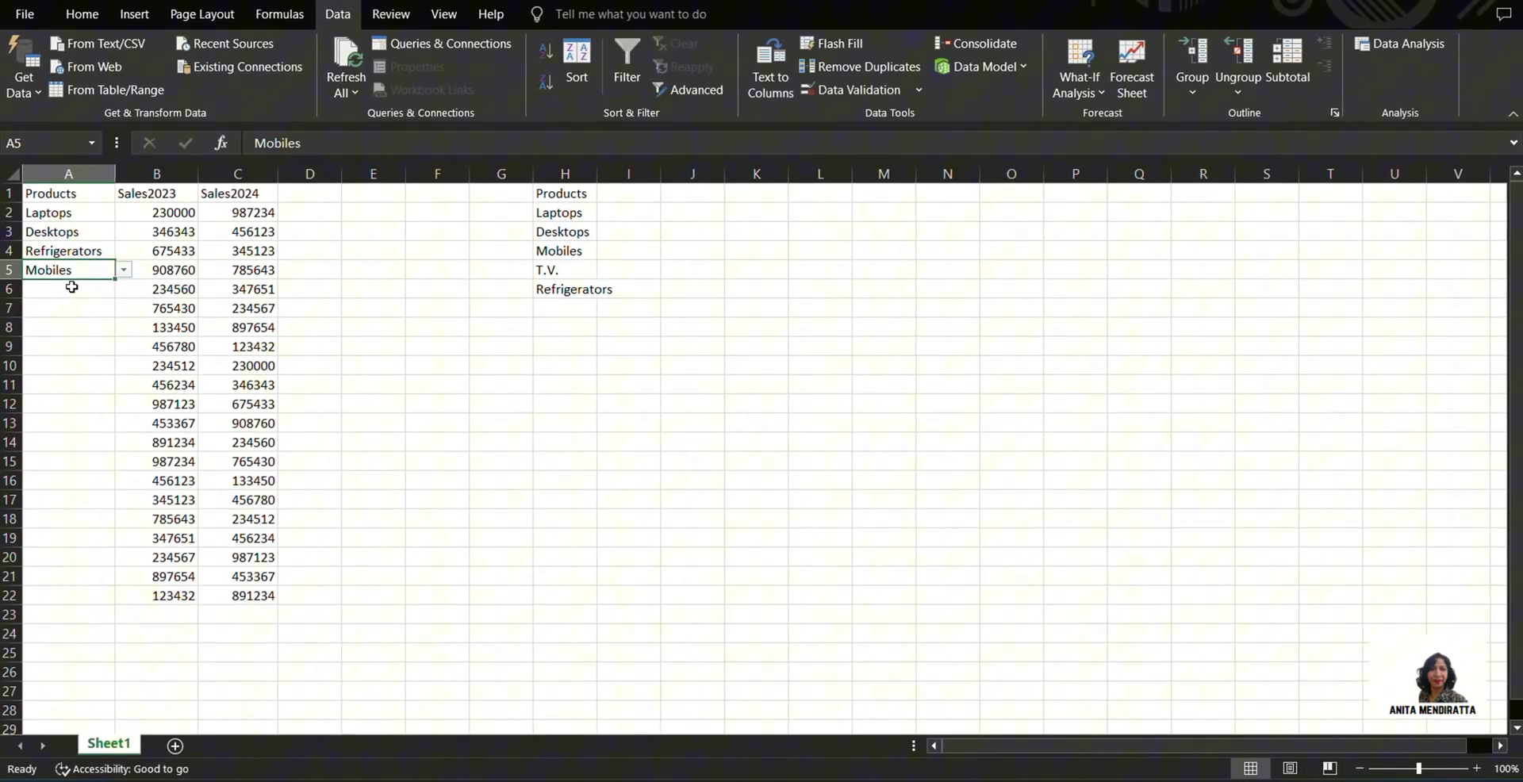
left_click(71, 288)
left_click(124, 288)
left_click(123, 289)
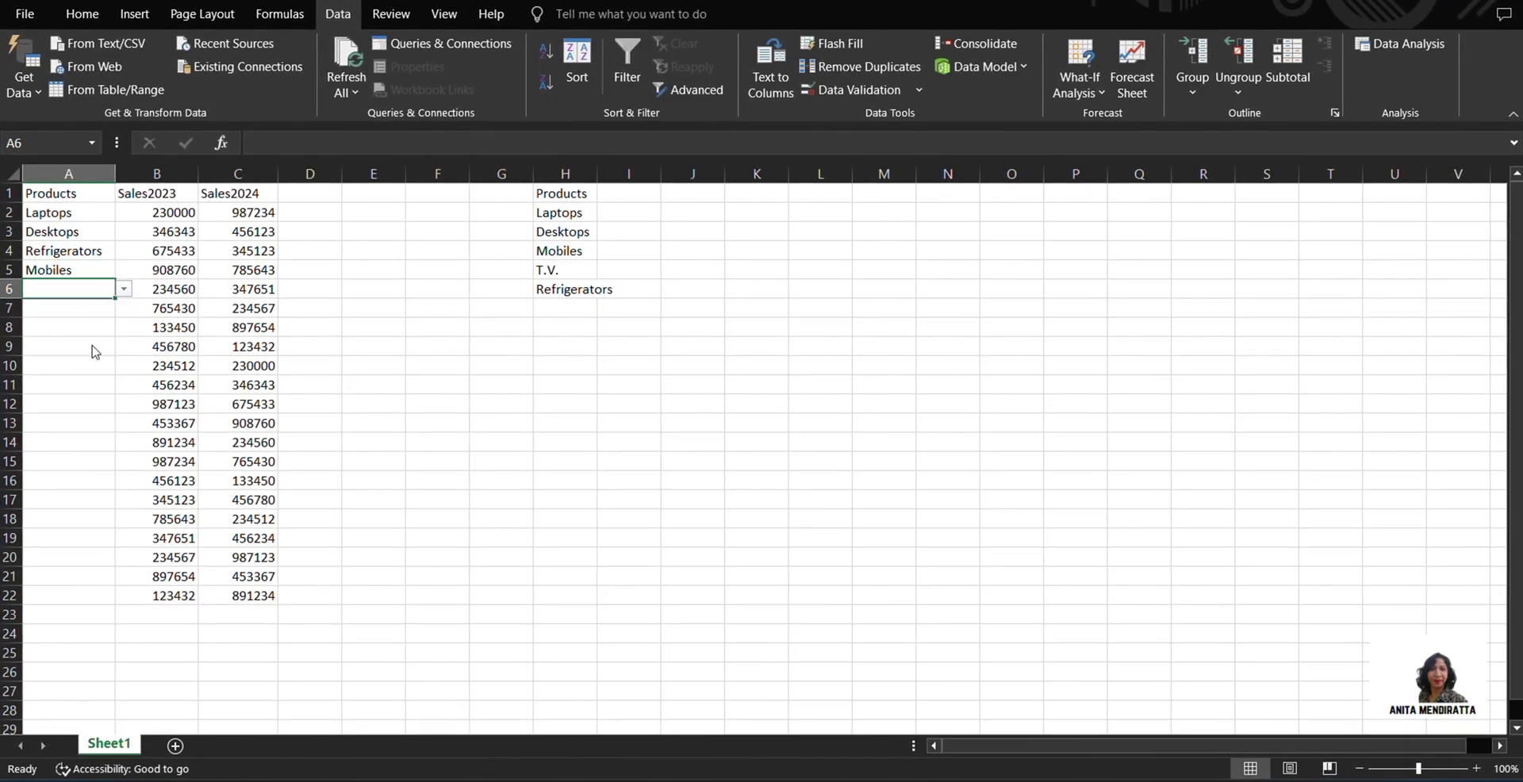
left_click(123, 288)
left_click(95, 355)
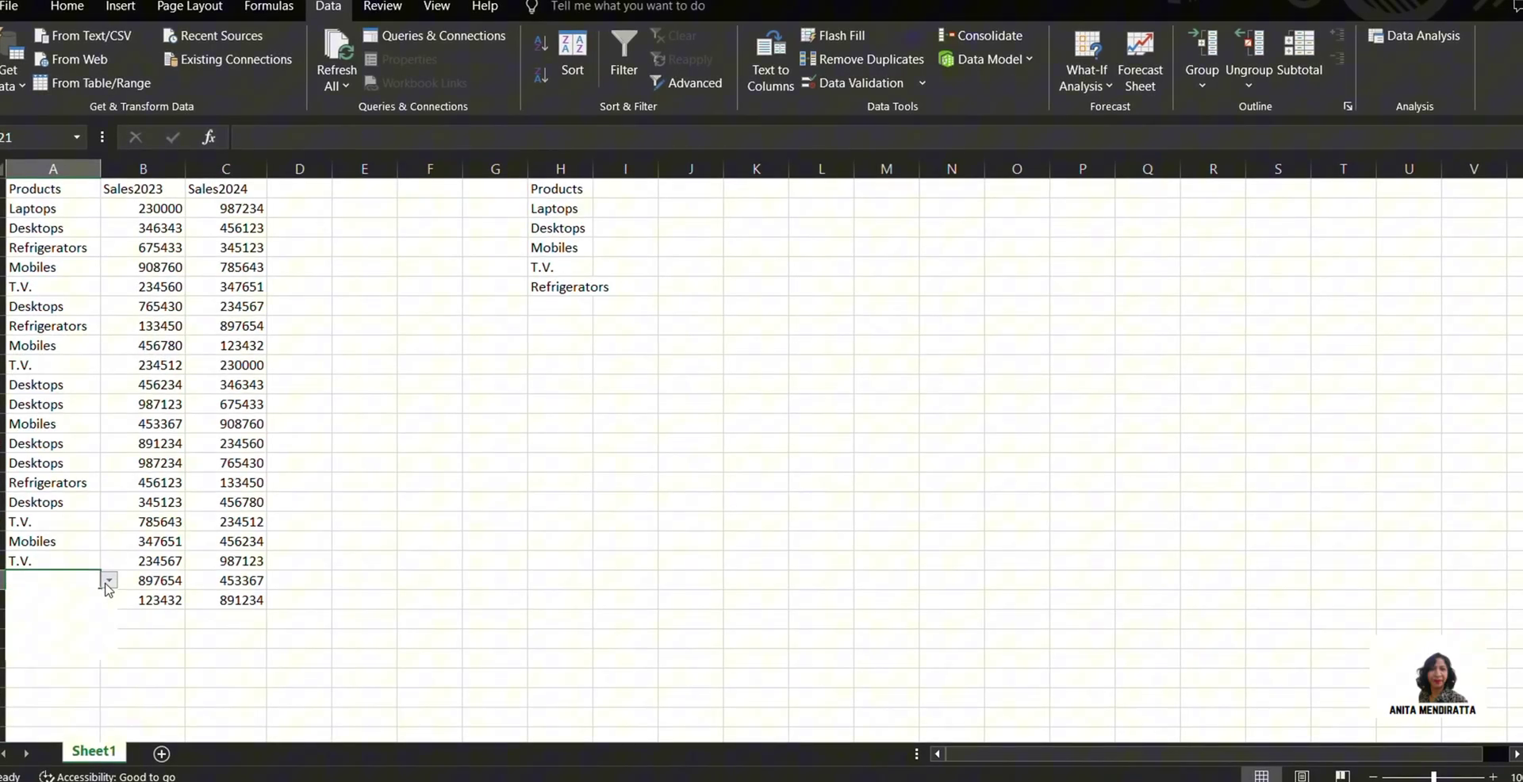
left_click(109, 580)
left_click(48, 645)
left_click(95, 600)
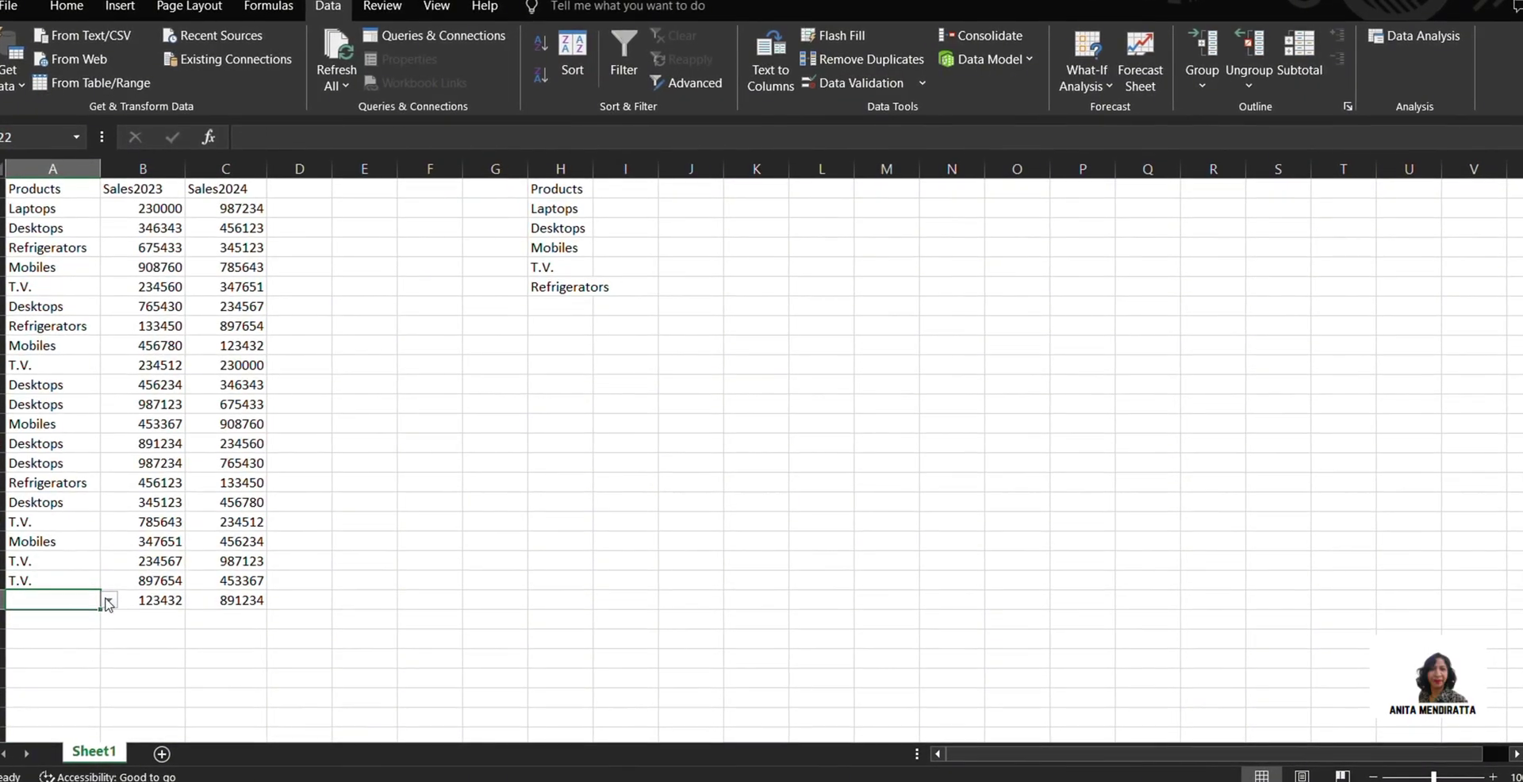
left_click(109, 600)
left_click(90, 620)
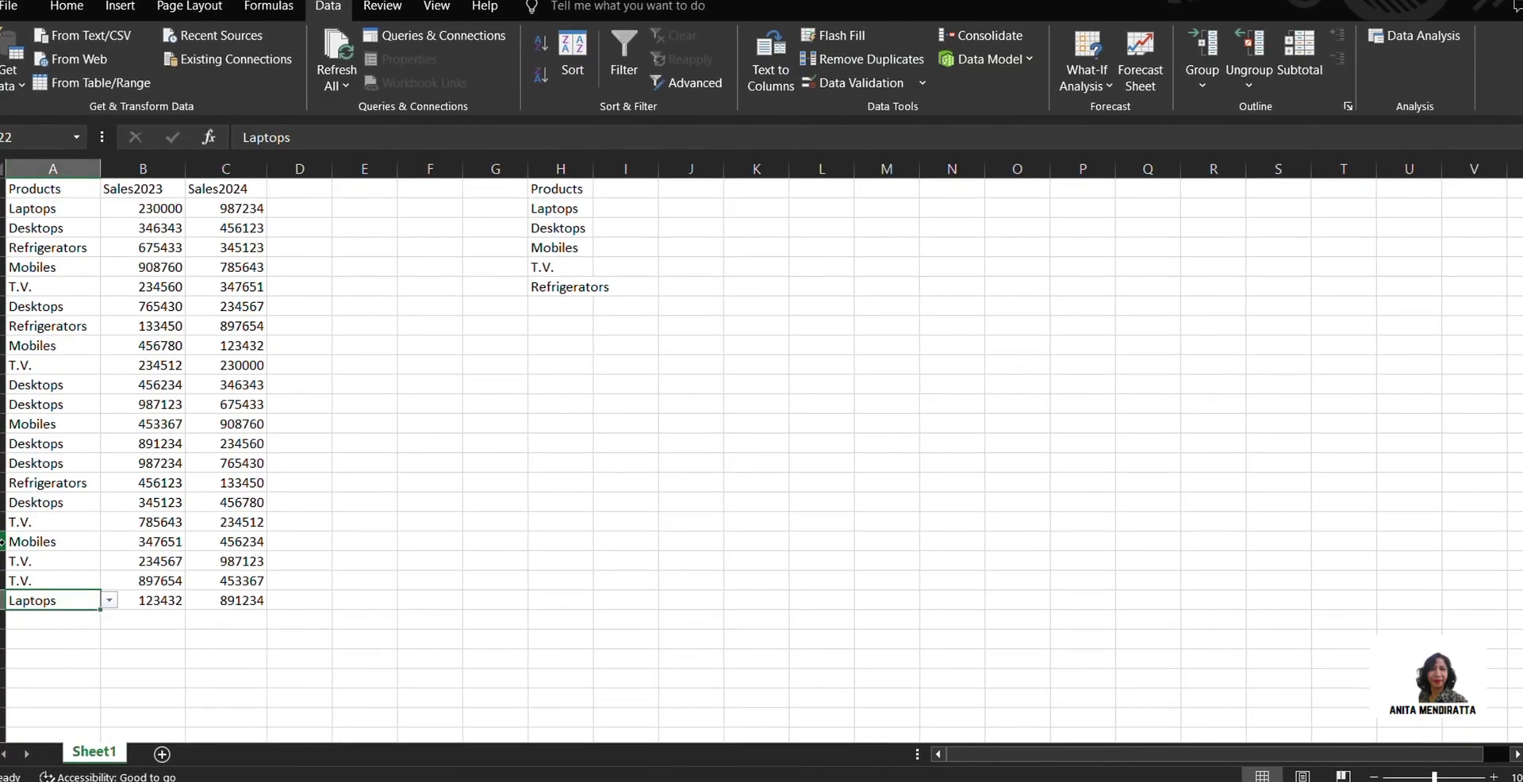
Label A24 'Desktop' and start a SUM formula in B24 with B11
left_click(60, 639)
type("Desktop")
left_click(130, 635)
type("=S")
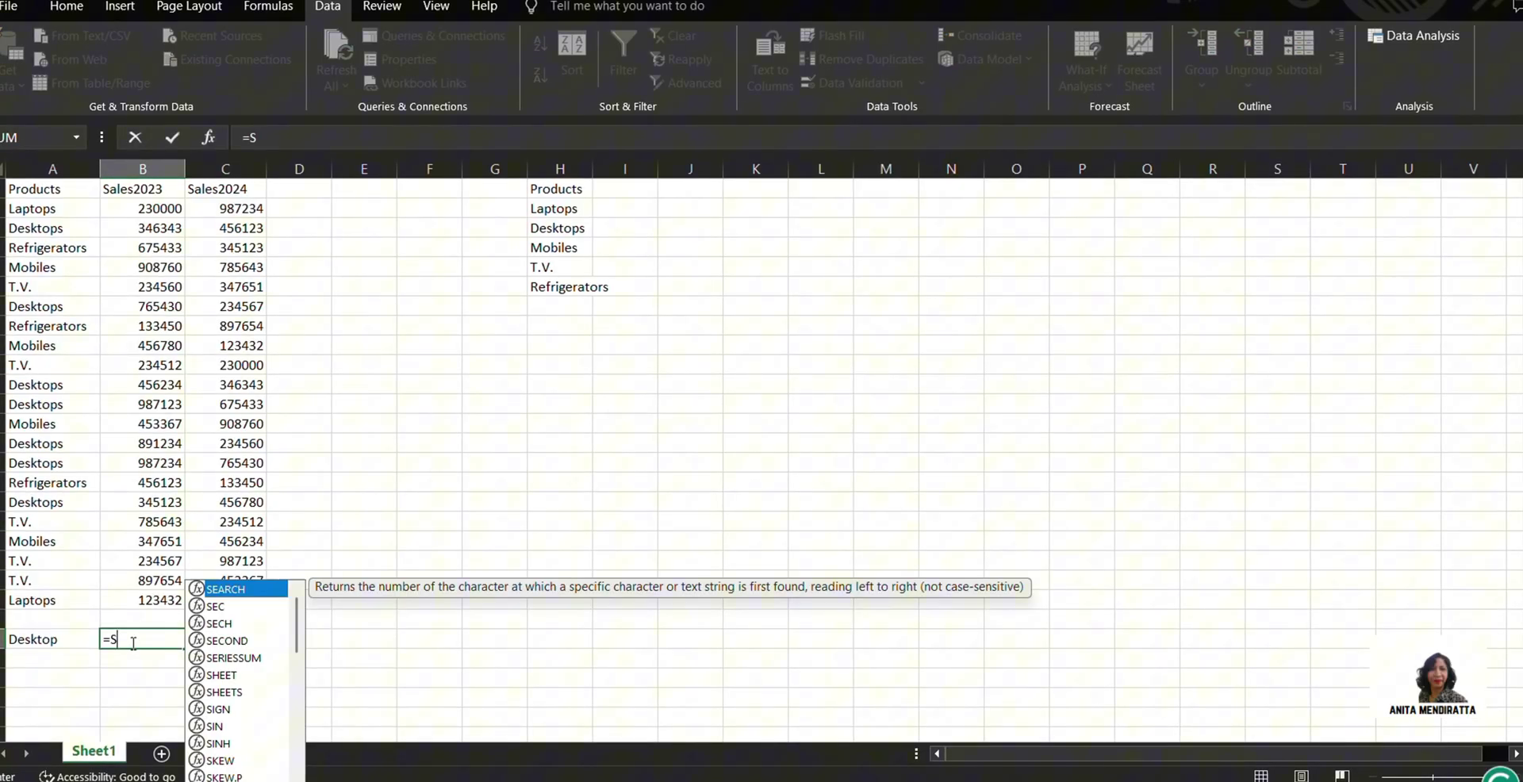
type("UM(")
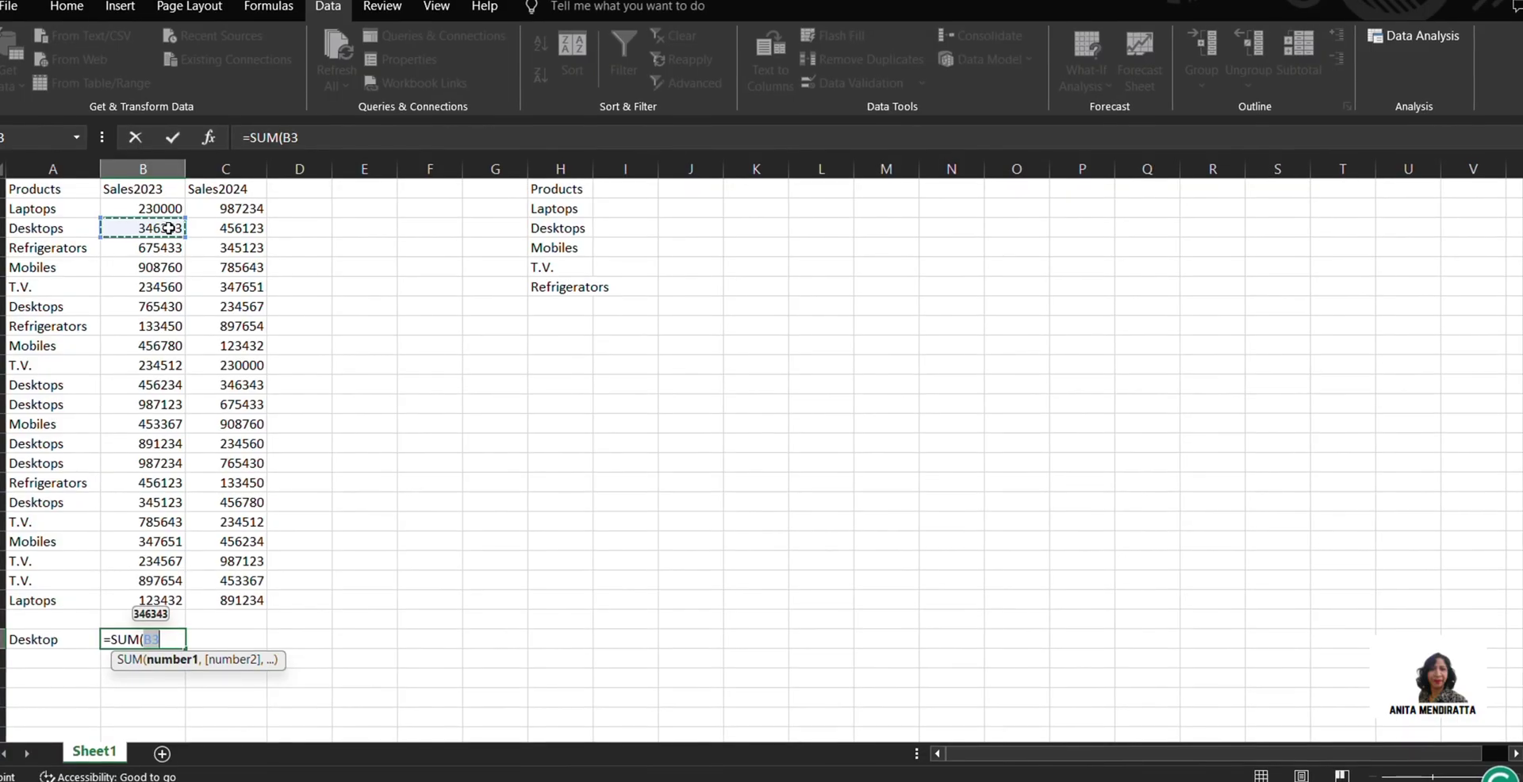
type("+")
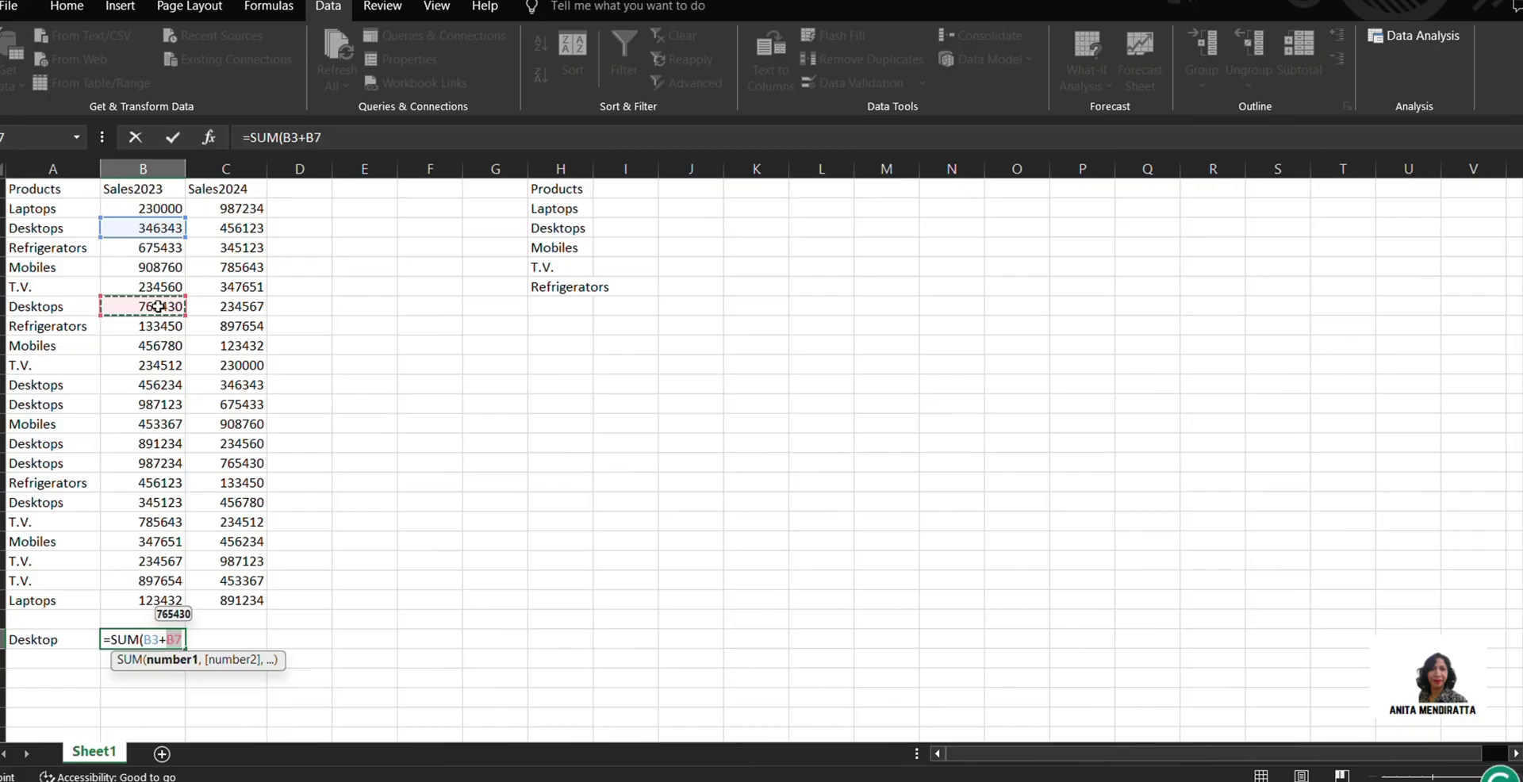
left_click(146, 387)
type("+")
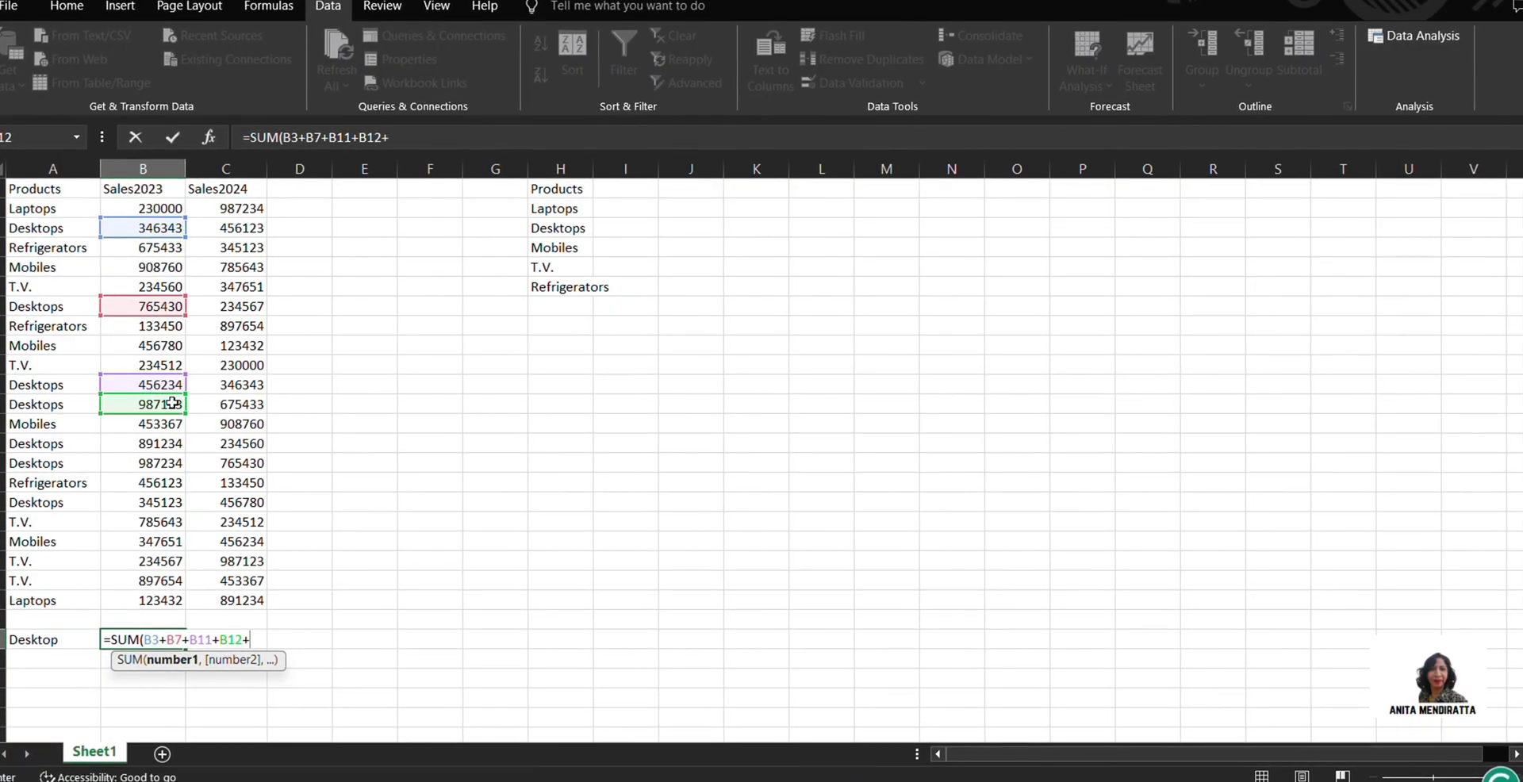
Add B14, B15 and B17 to the SUM, giving 4778721 in B24
left_click(158, 442)
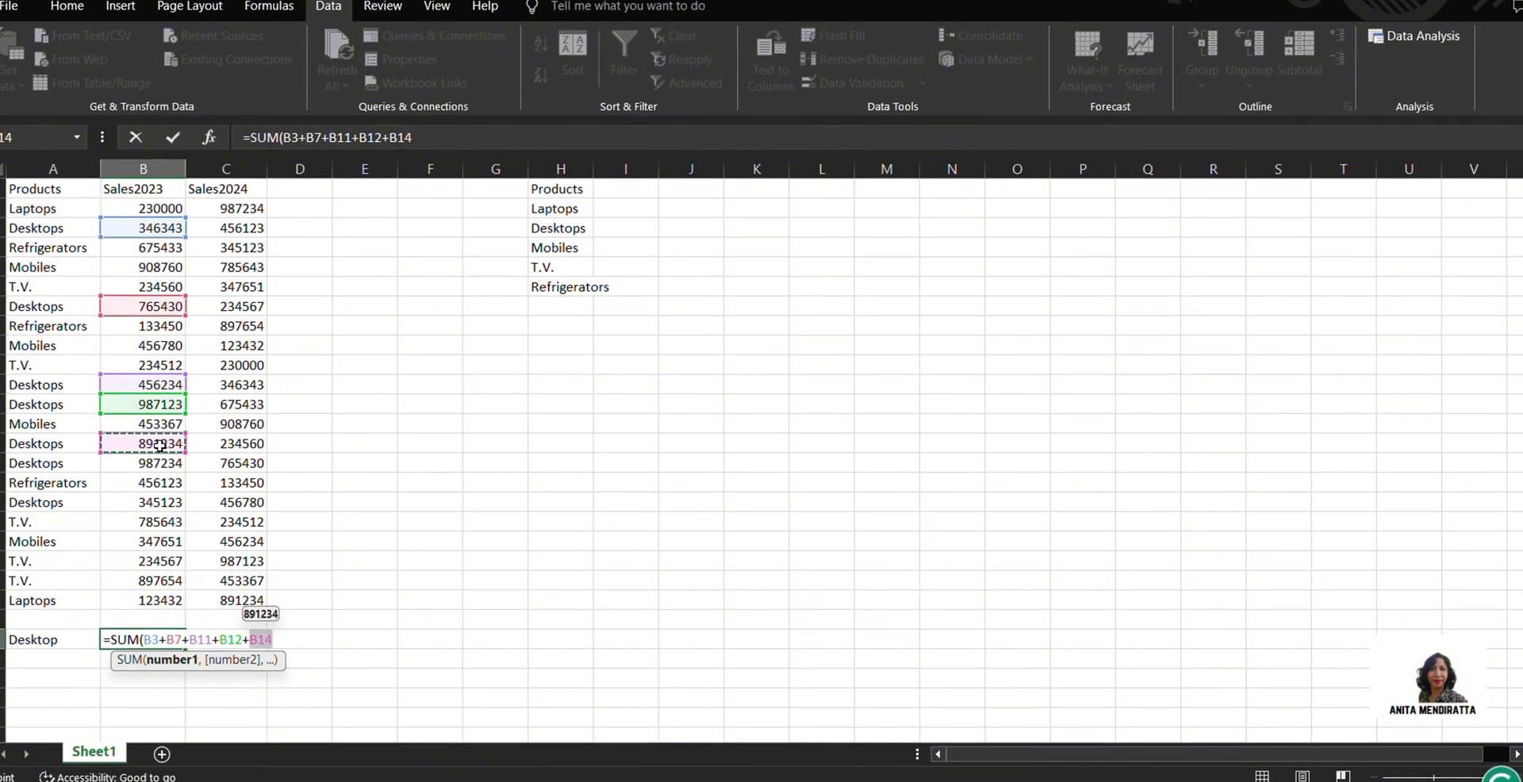
type("+")
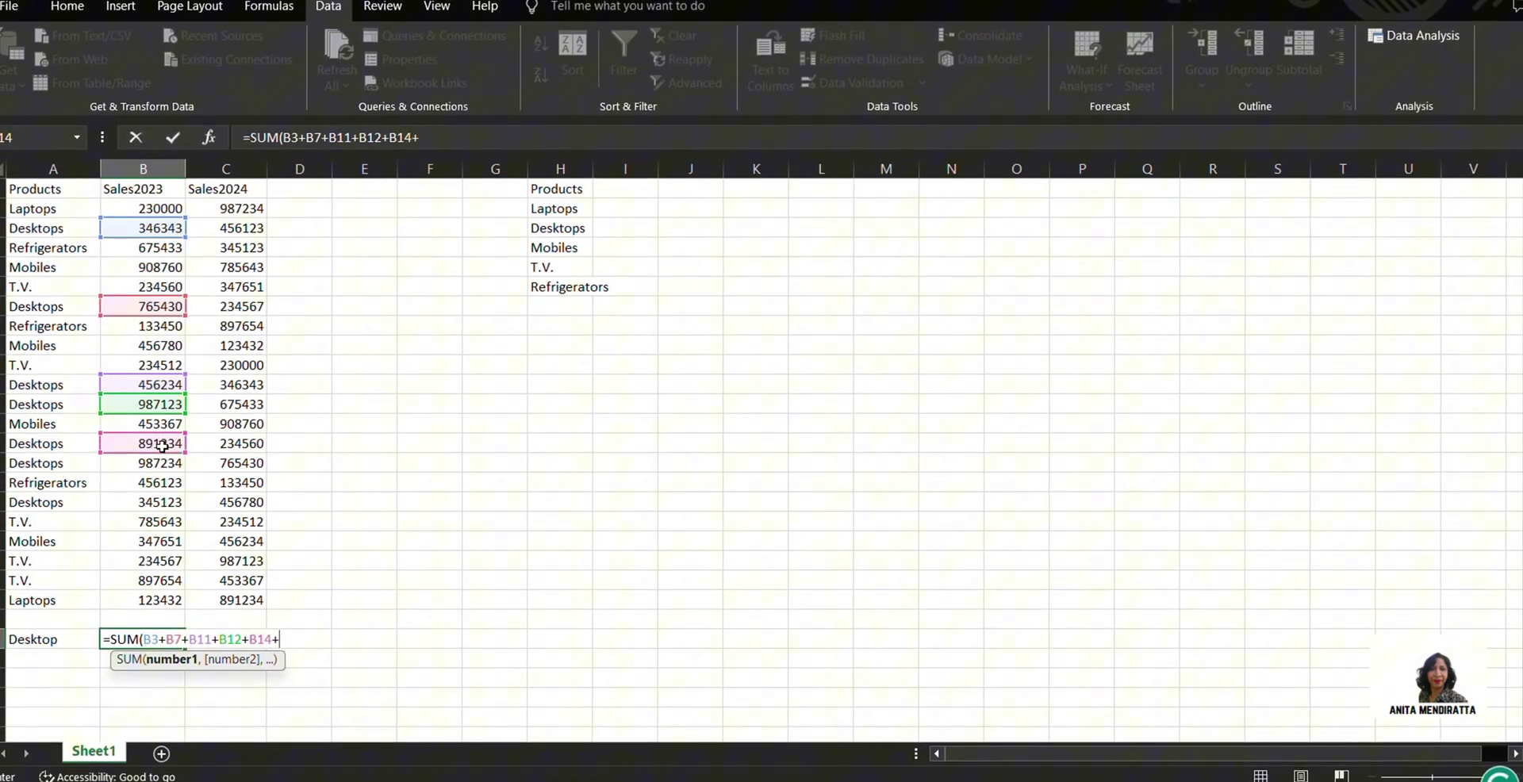
left_click(160, 463)
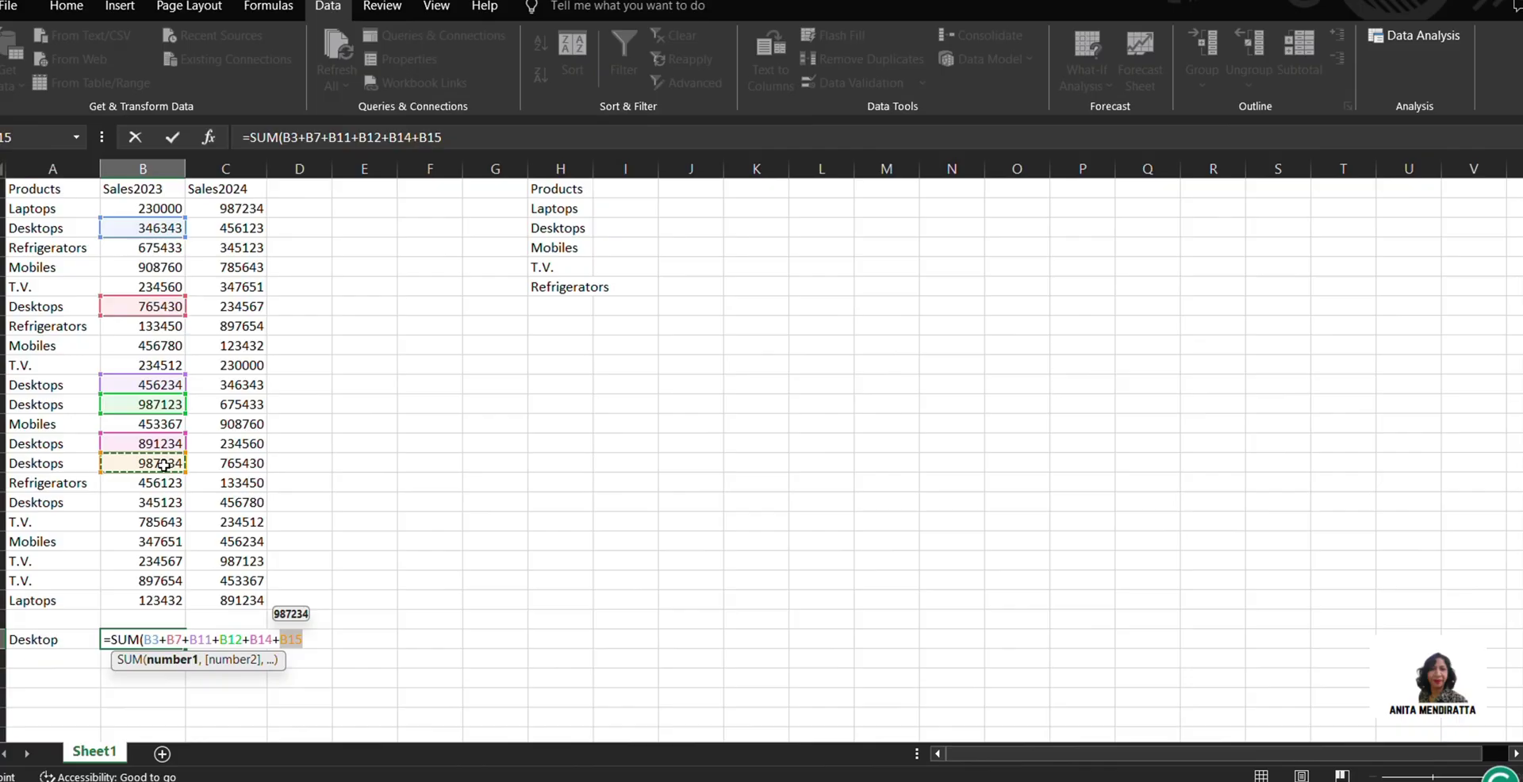
type("+")
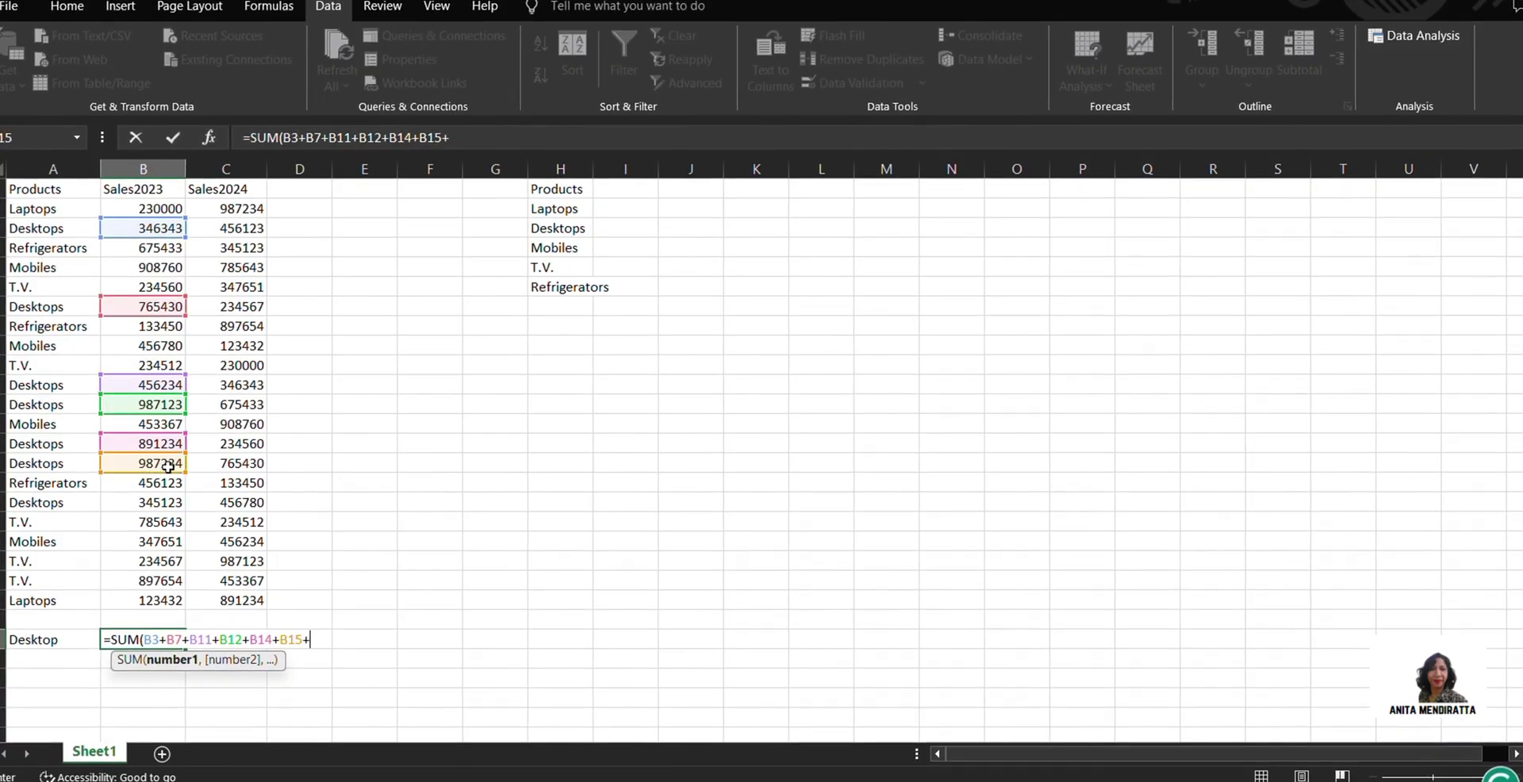
left_click(170, 502)
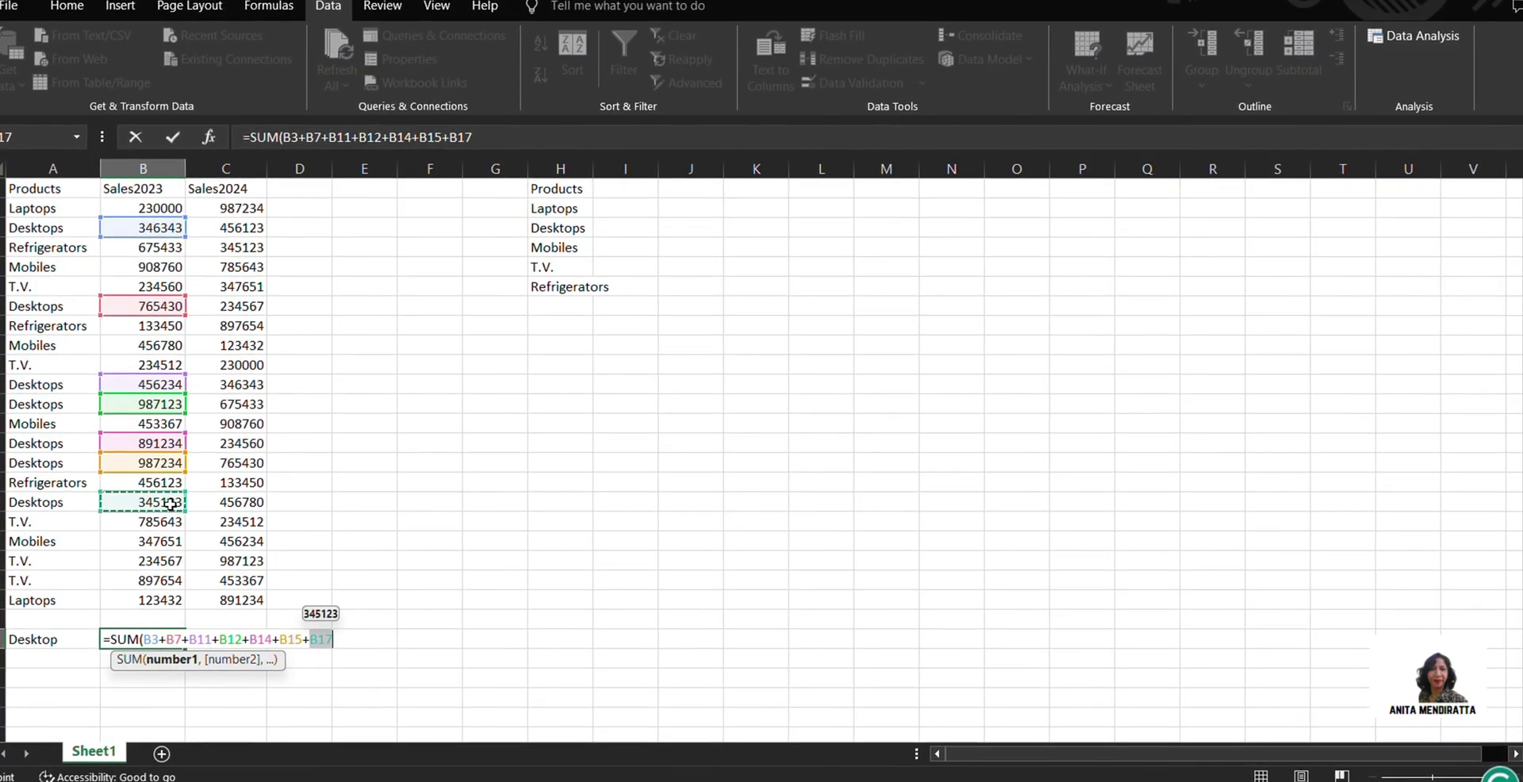
type(")")
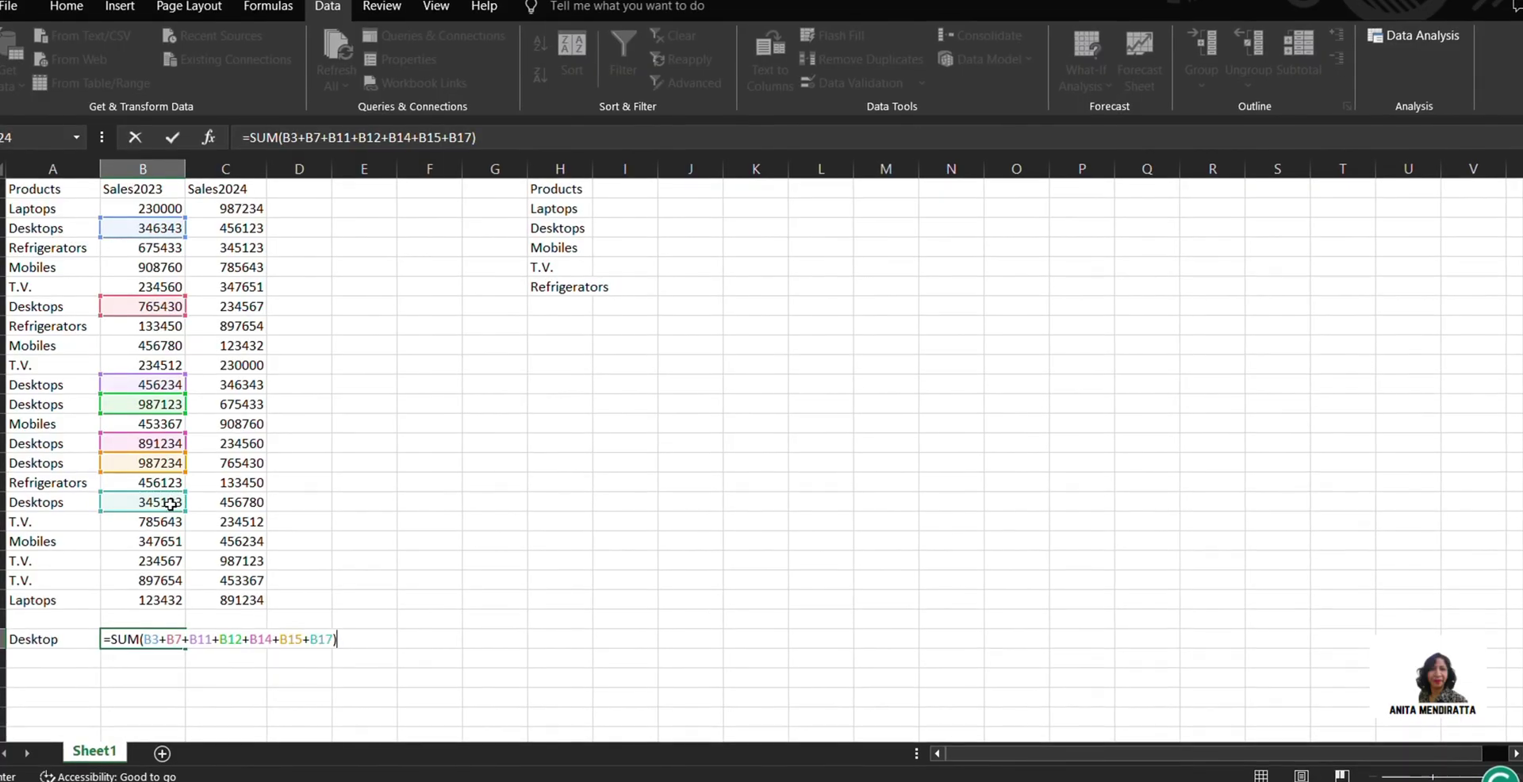
key("Return")
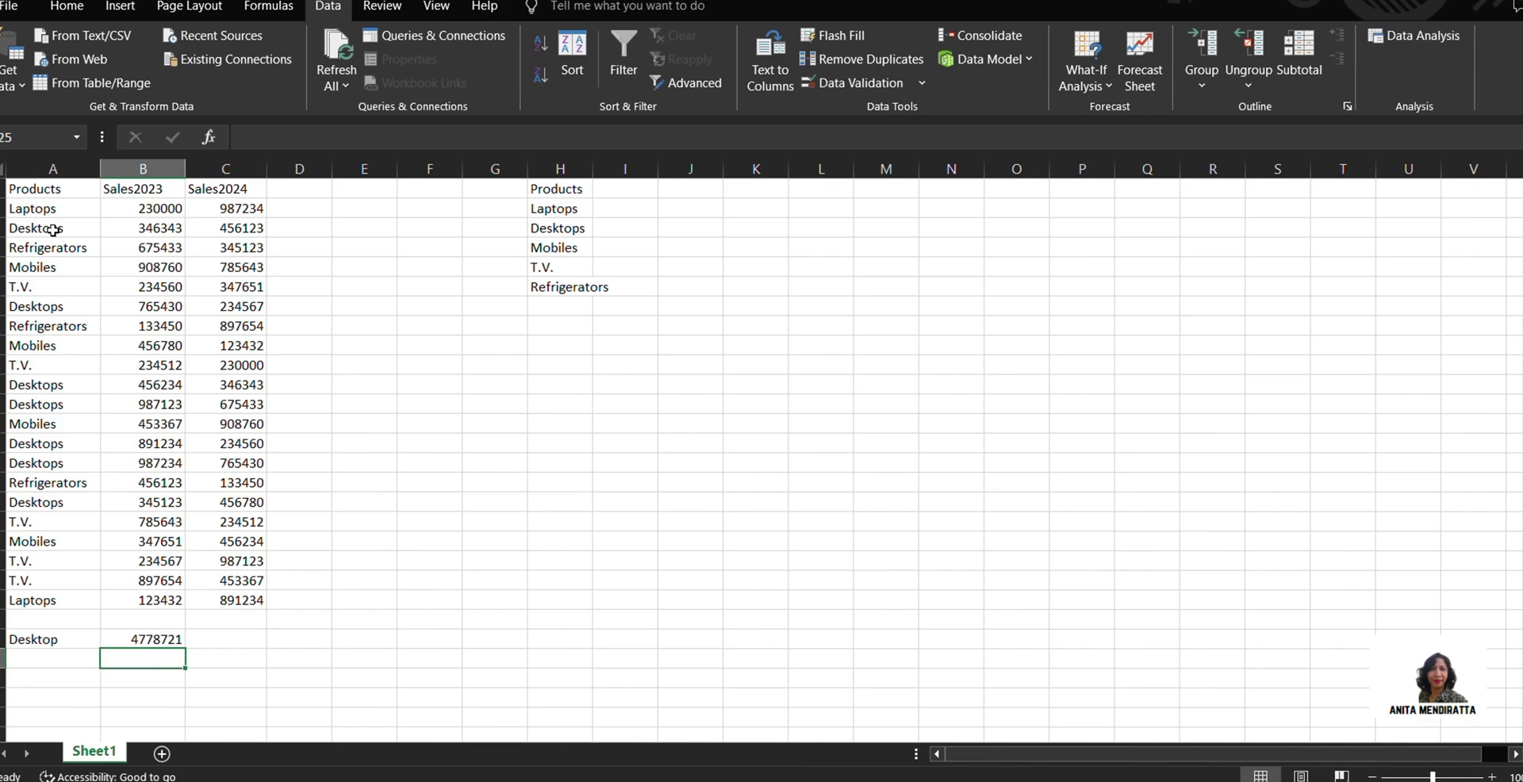
Enter the labels Laptops in A25 and Tv in A26, then select G11
scroll(31, 531, "down", 1)
left_click(38, 595)
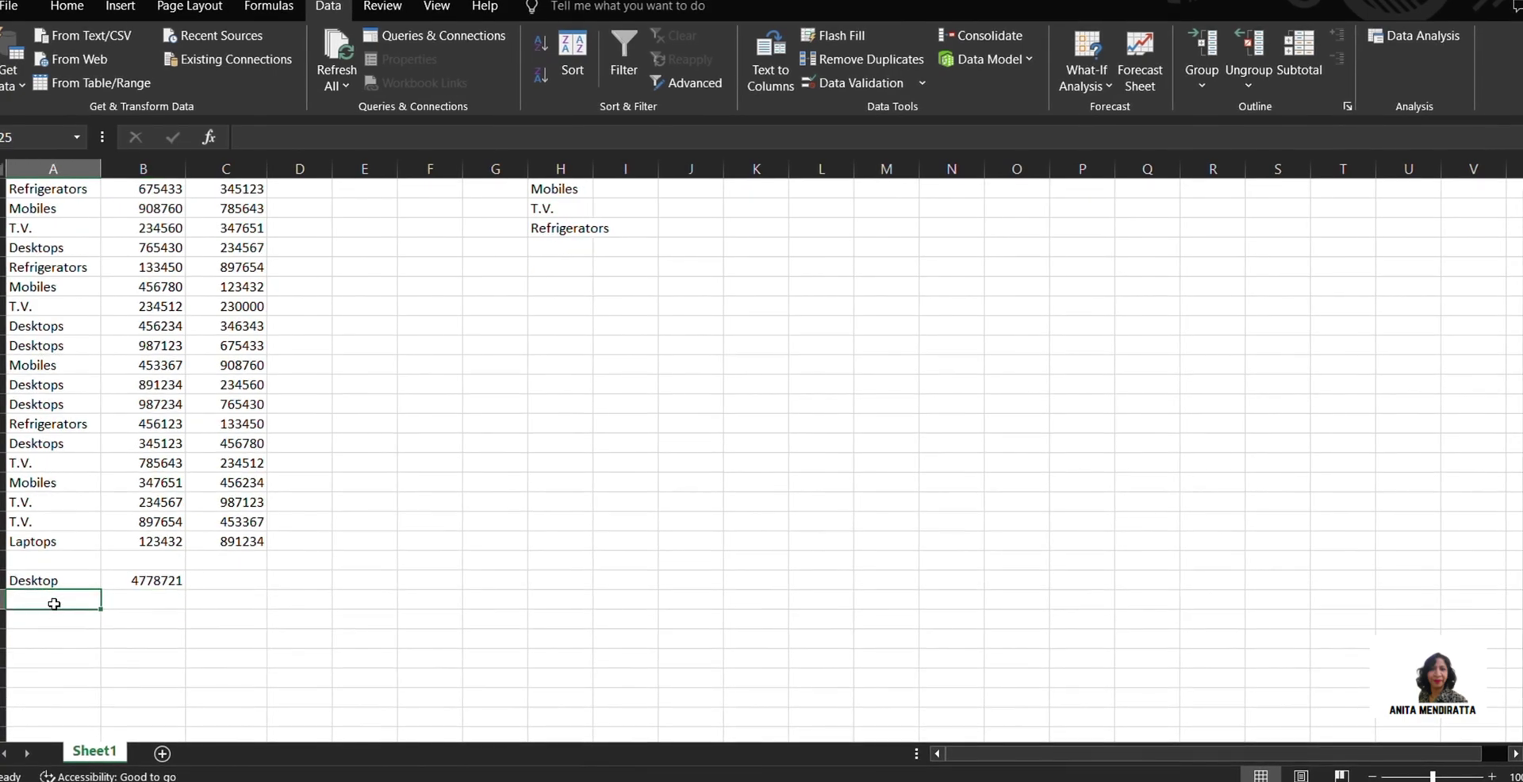
type("Laptops")
key("Return")
type("Tv")
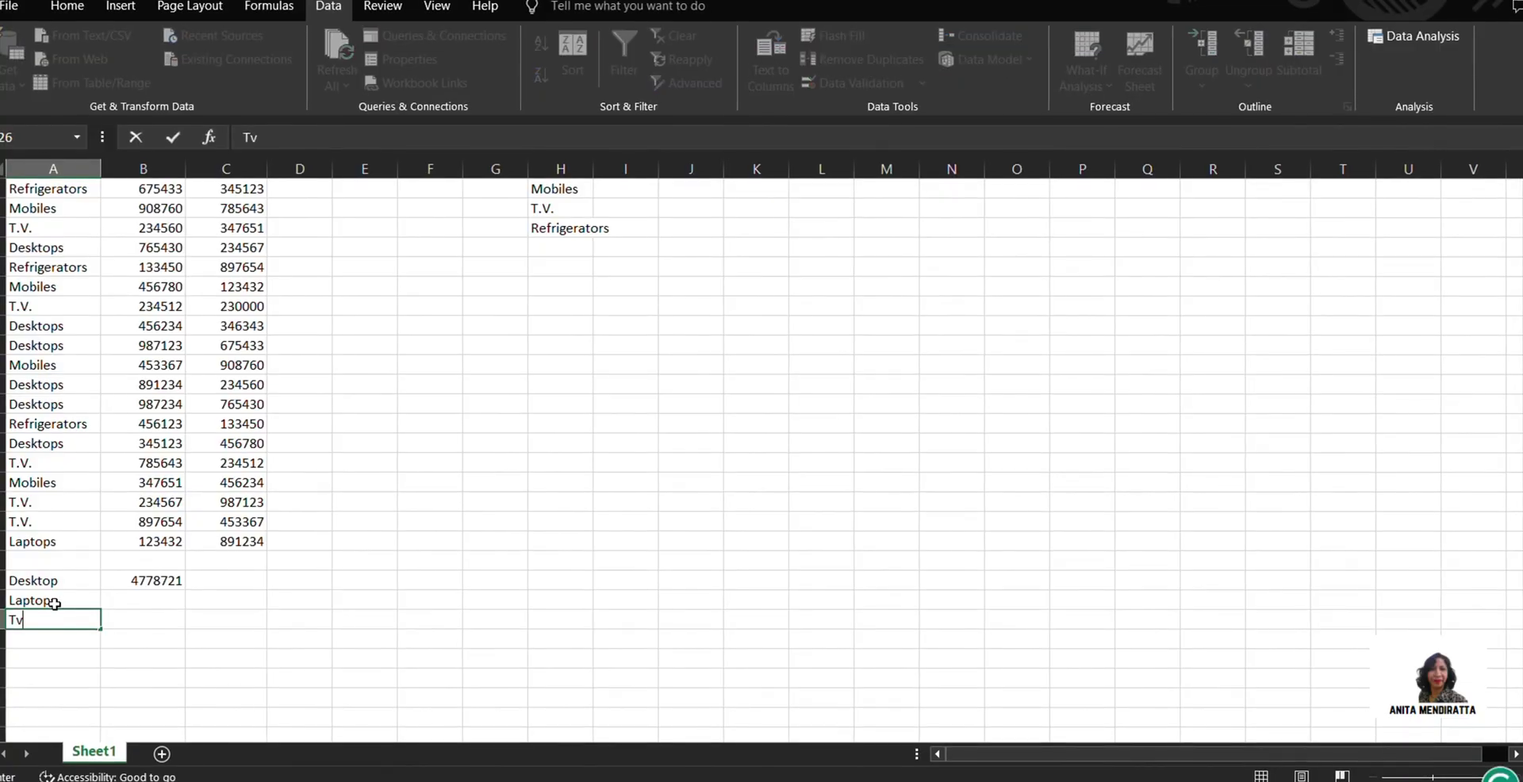
left_click(316, 603)
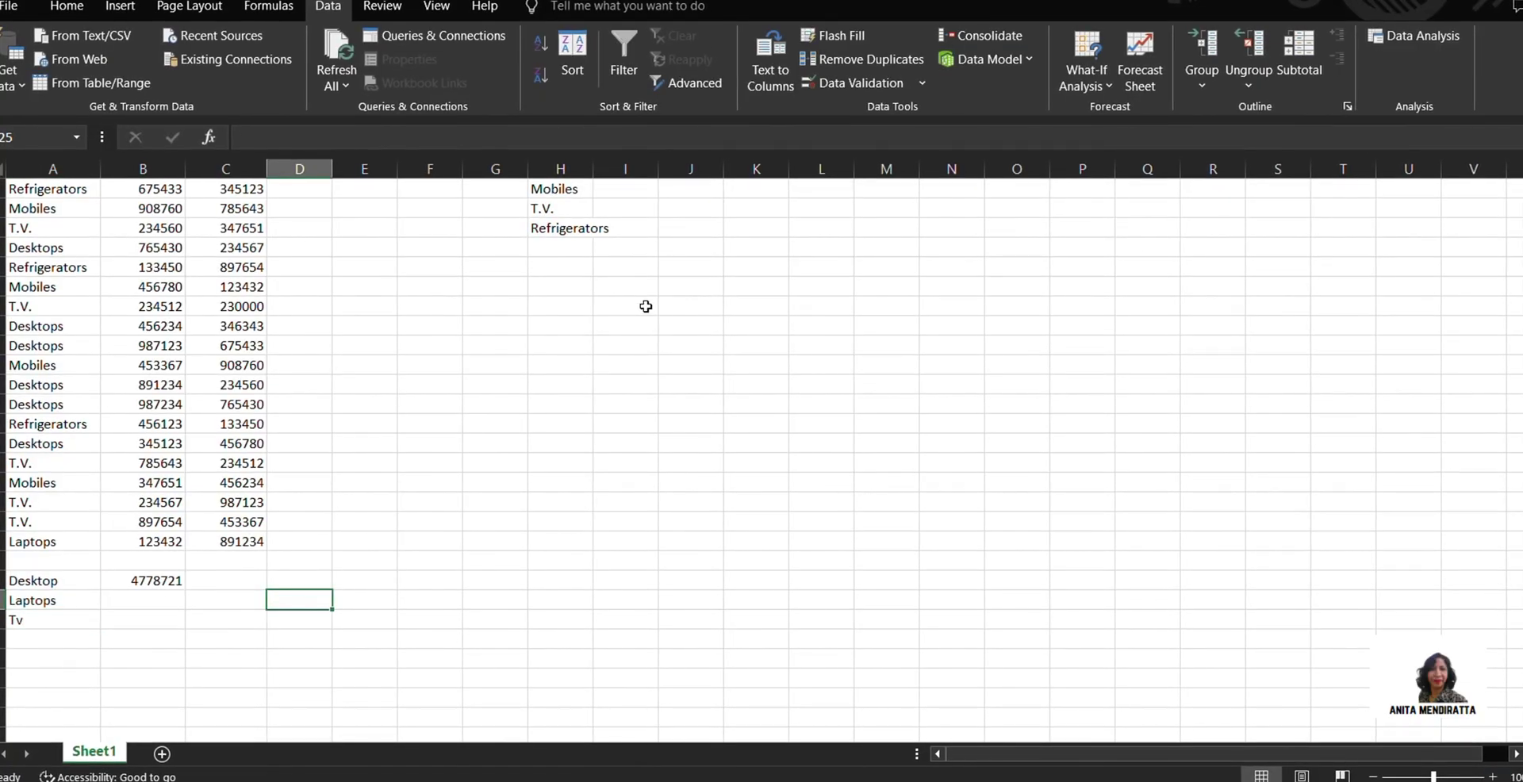
left_click(523, 333)
scroll(520, 331, "up", 1)
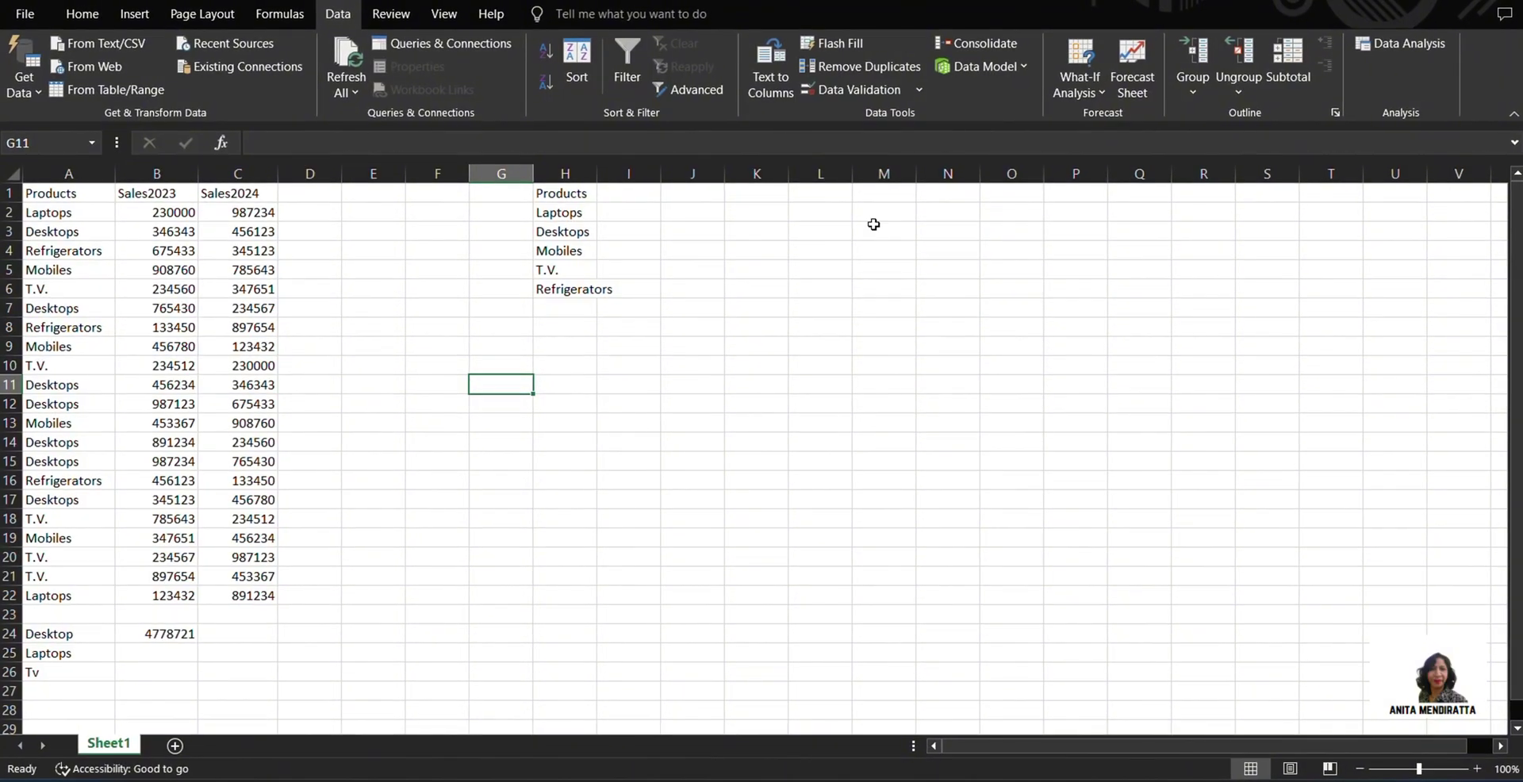
Open Consolidate with the Sum function and delete the old Sheet1!$A$1:$C$22 reference
left_click(978, 45)
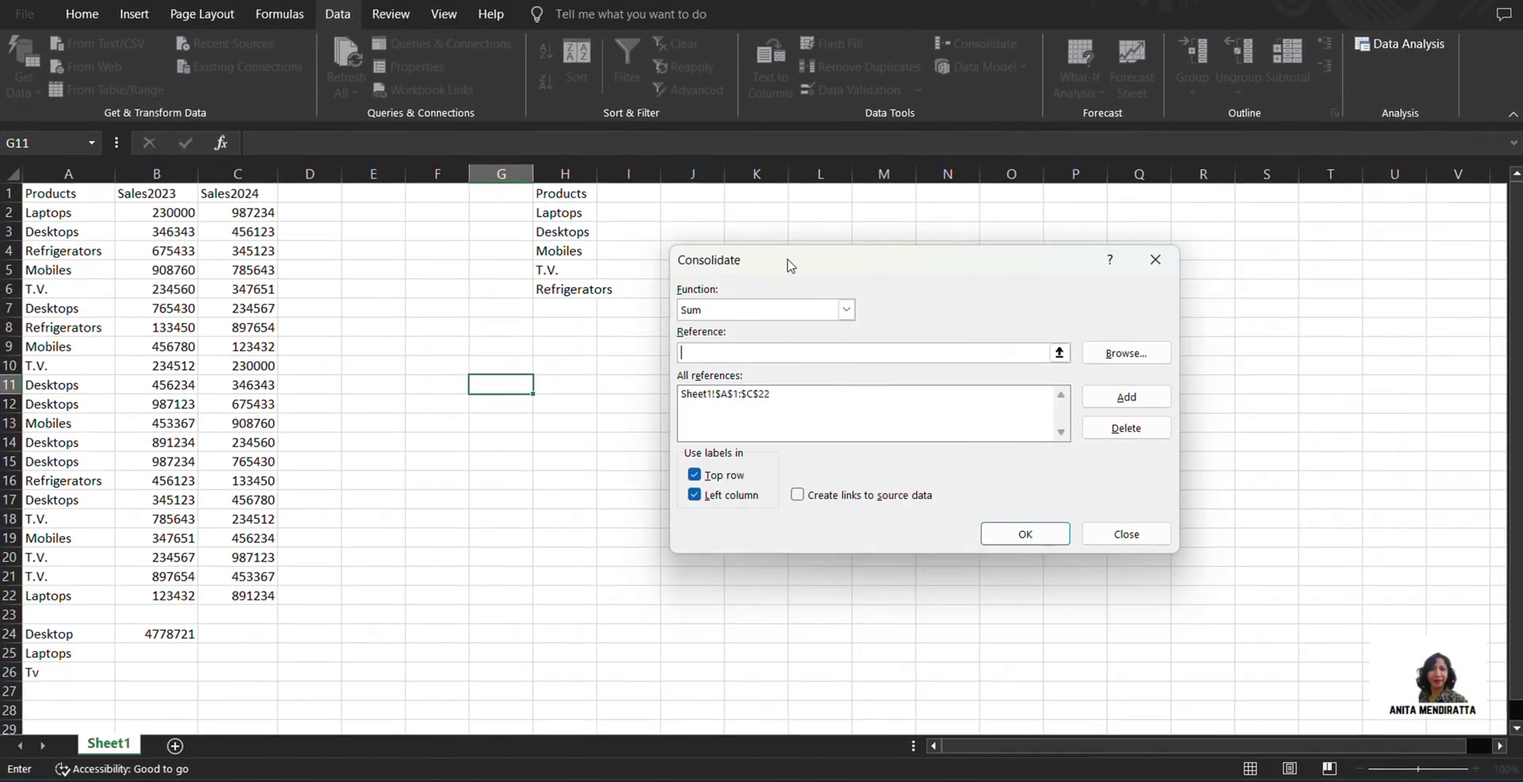
left_click(845, 310)
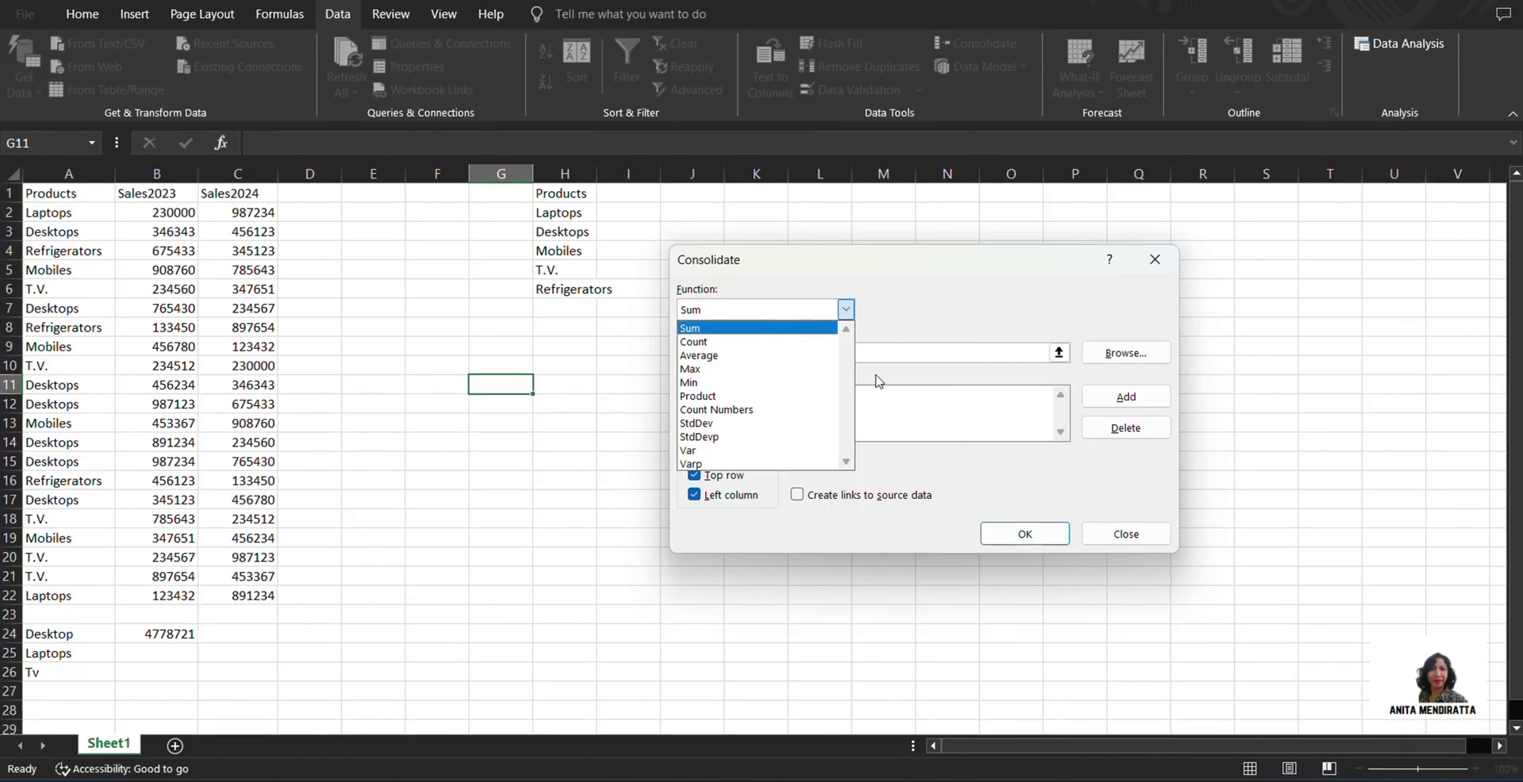
left_click(746, 327)
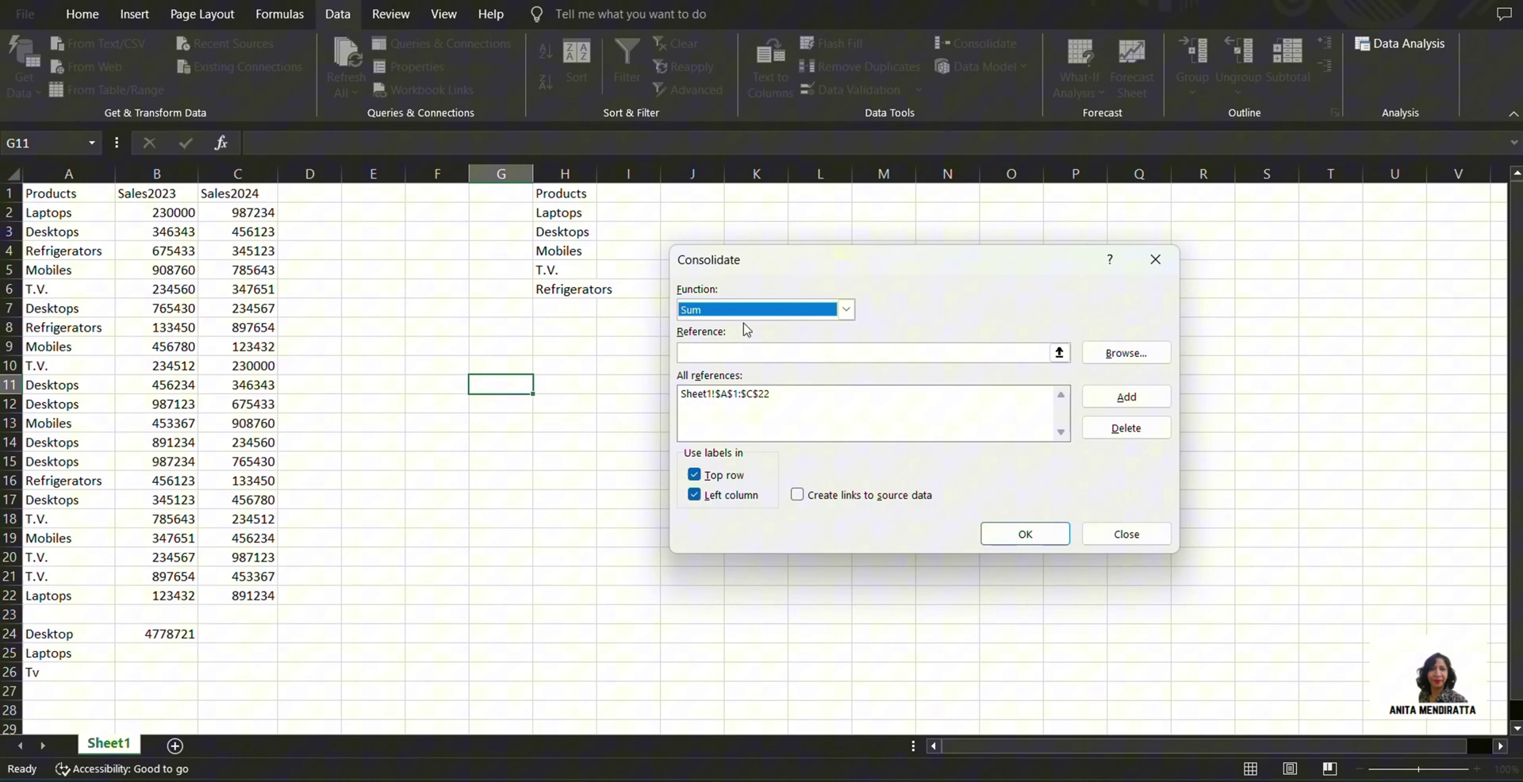
left_click(802, 352)
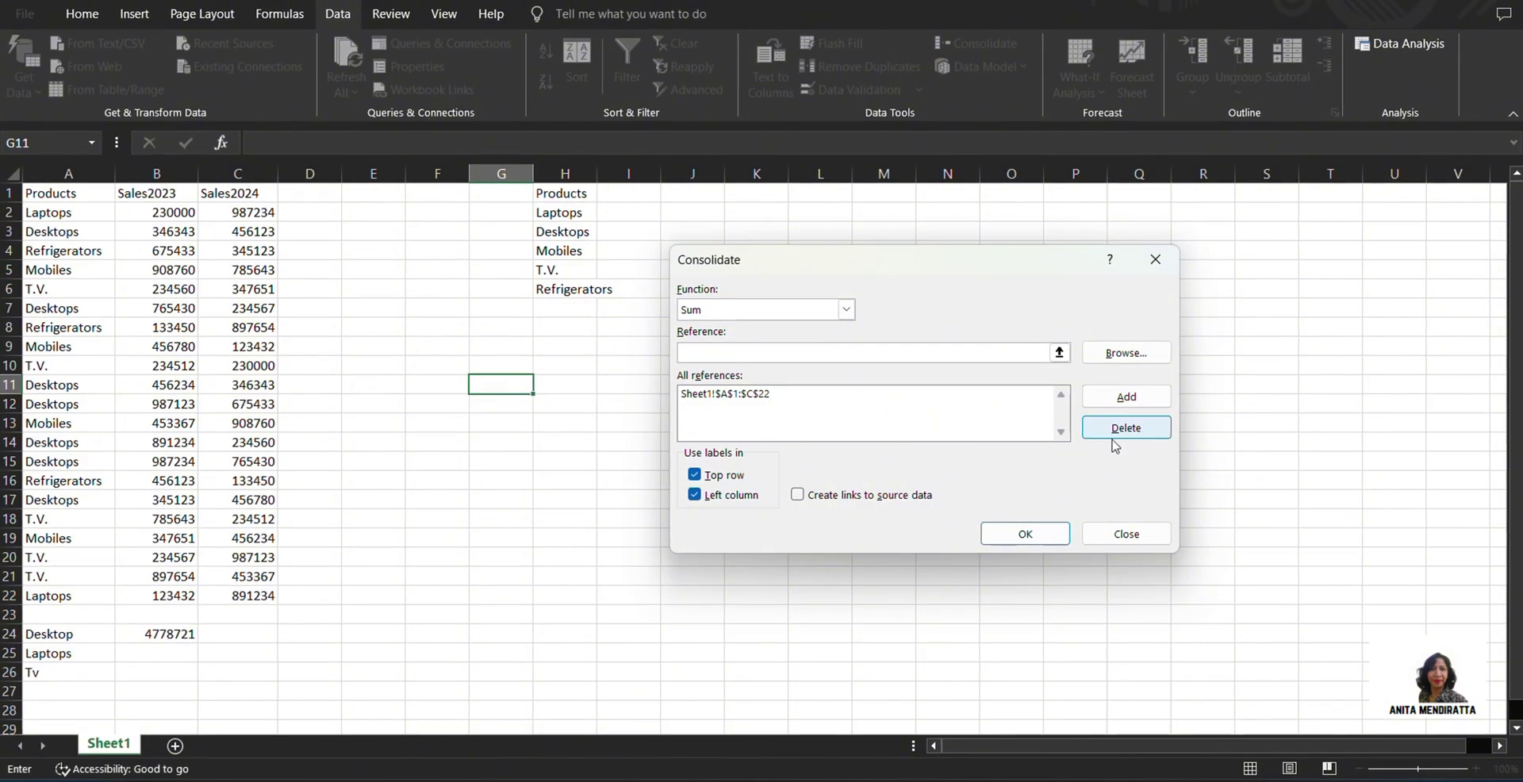
left_click(877, 403)
left_click(1127, 429)
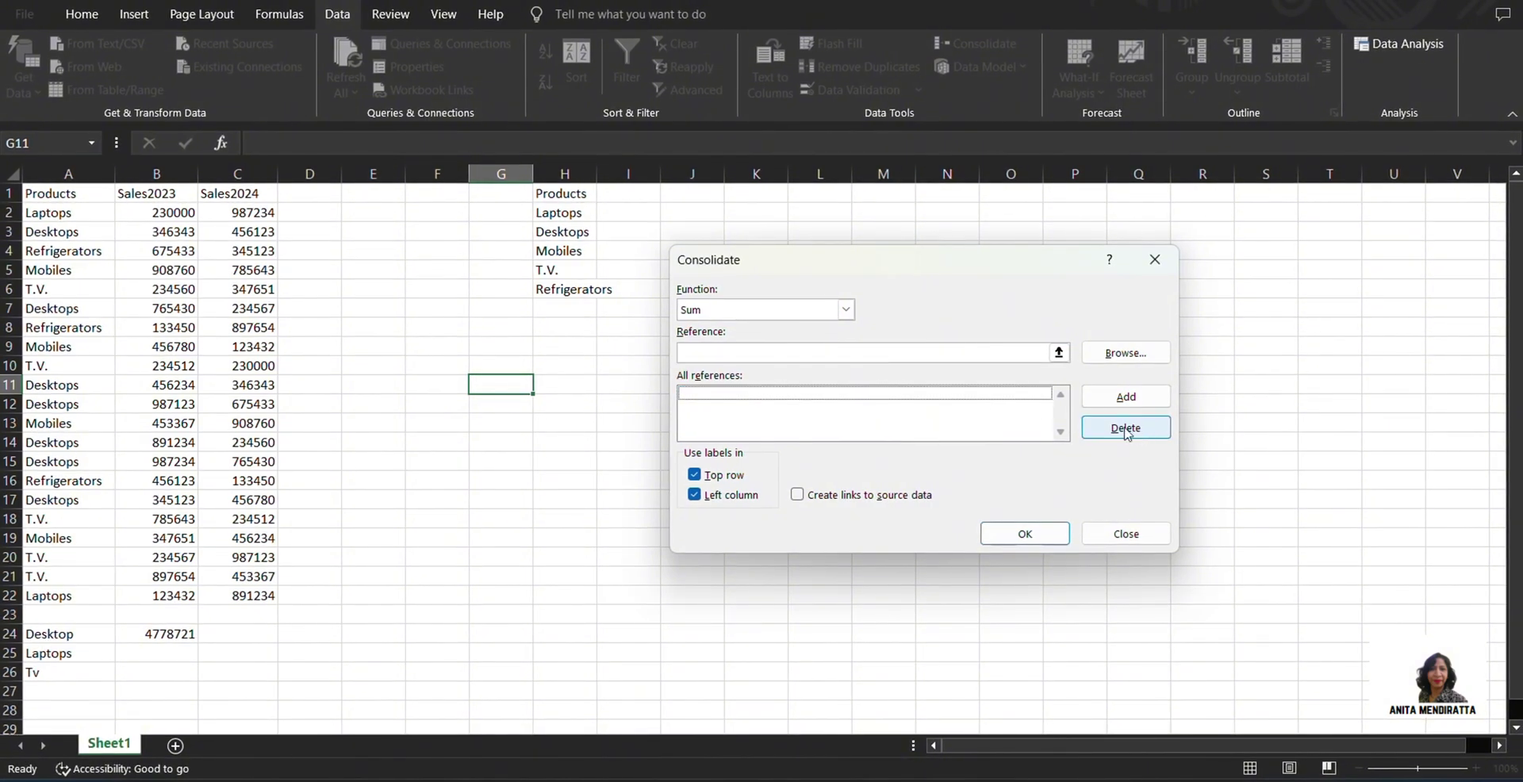
left_click(864, 350)
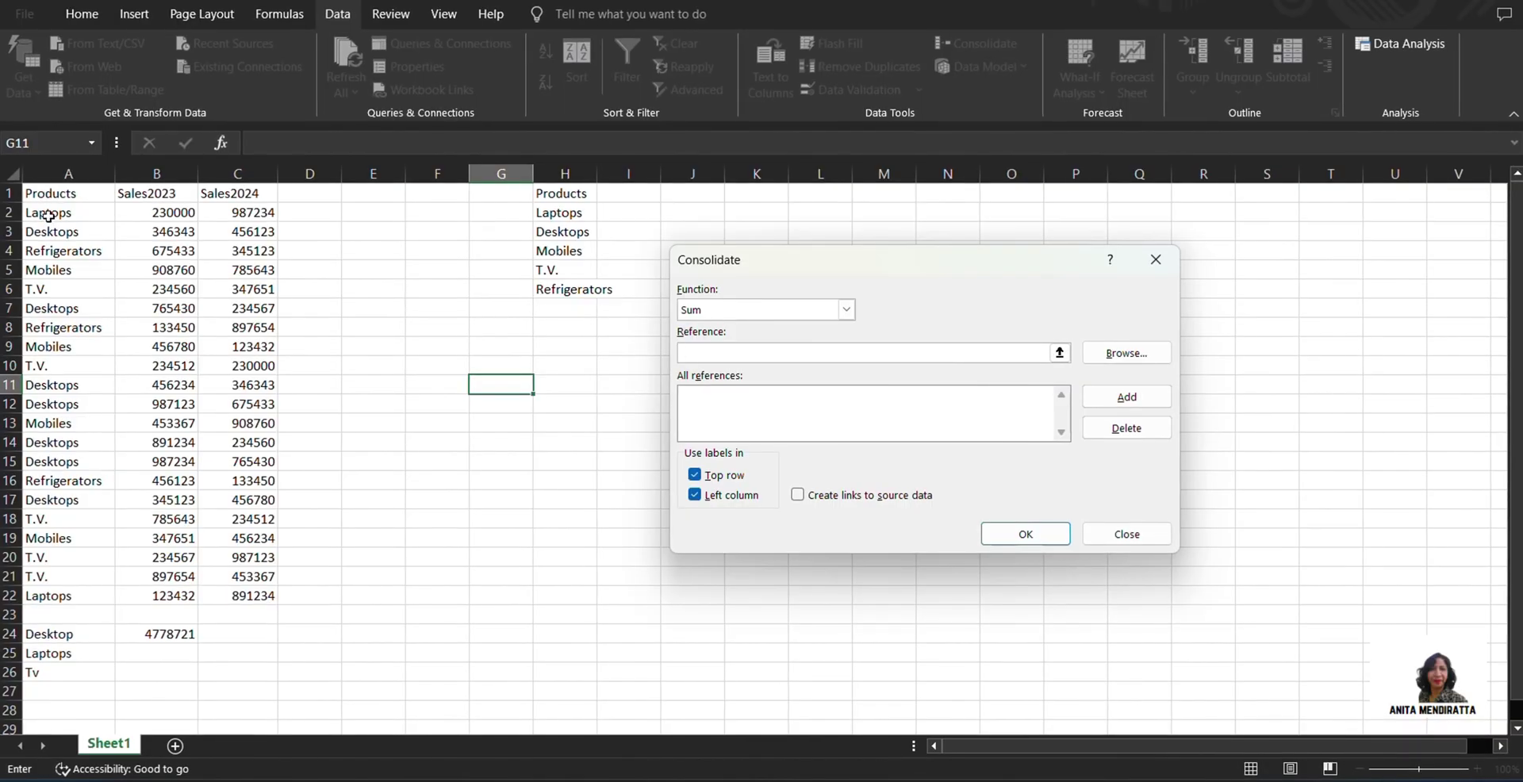
Consolidate A1:C21 using top-row and left-column labels into G11:I16
left_click_drag(28, 192, 208, 577)
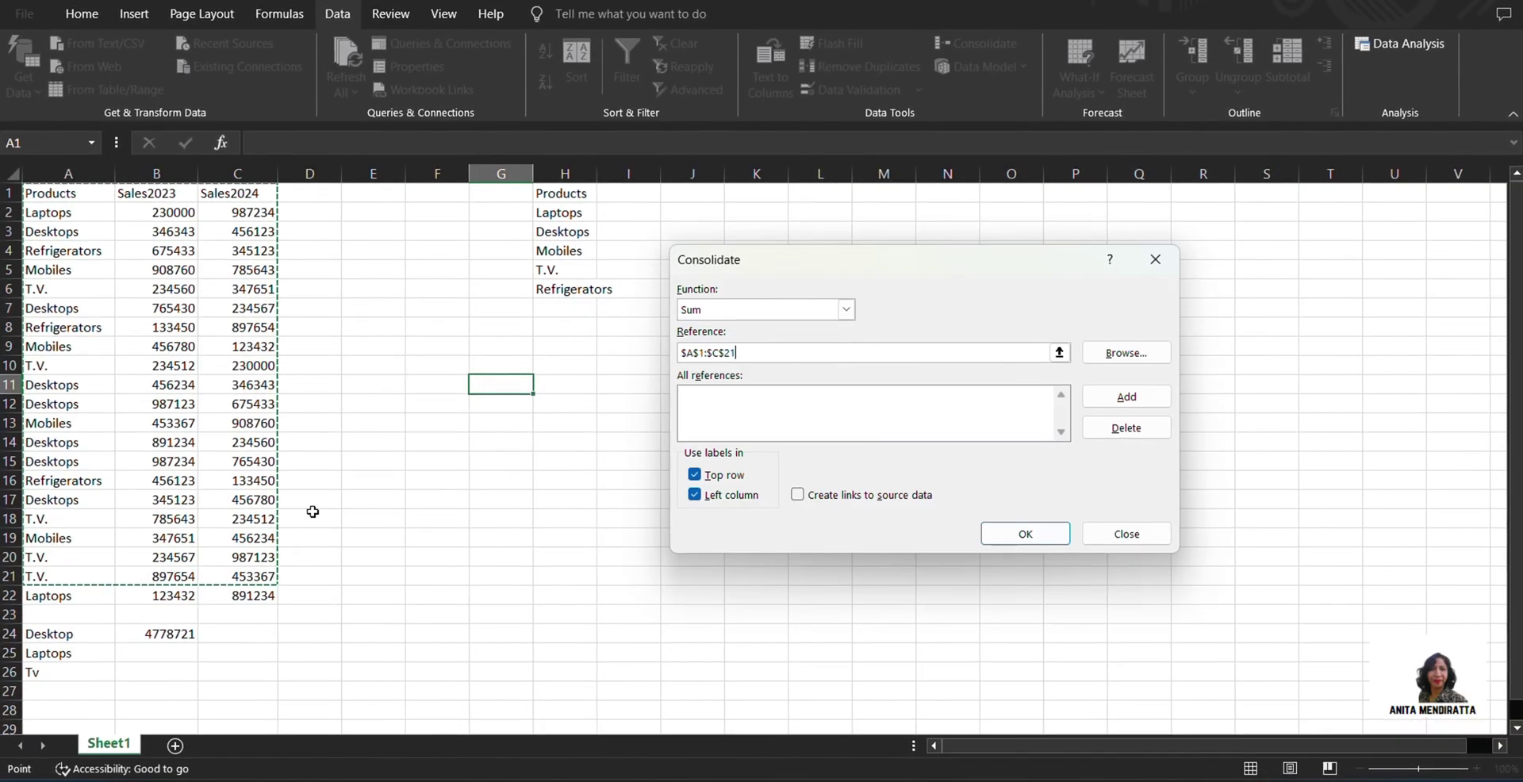
left_click(1126, 396)
left_click(694, 494)
left_click(695, 475)
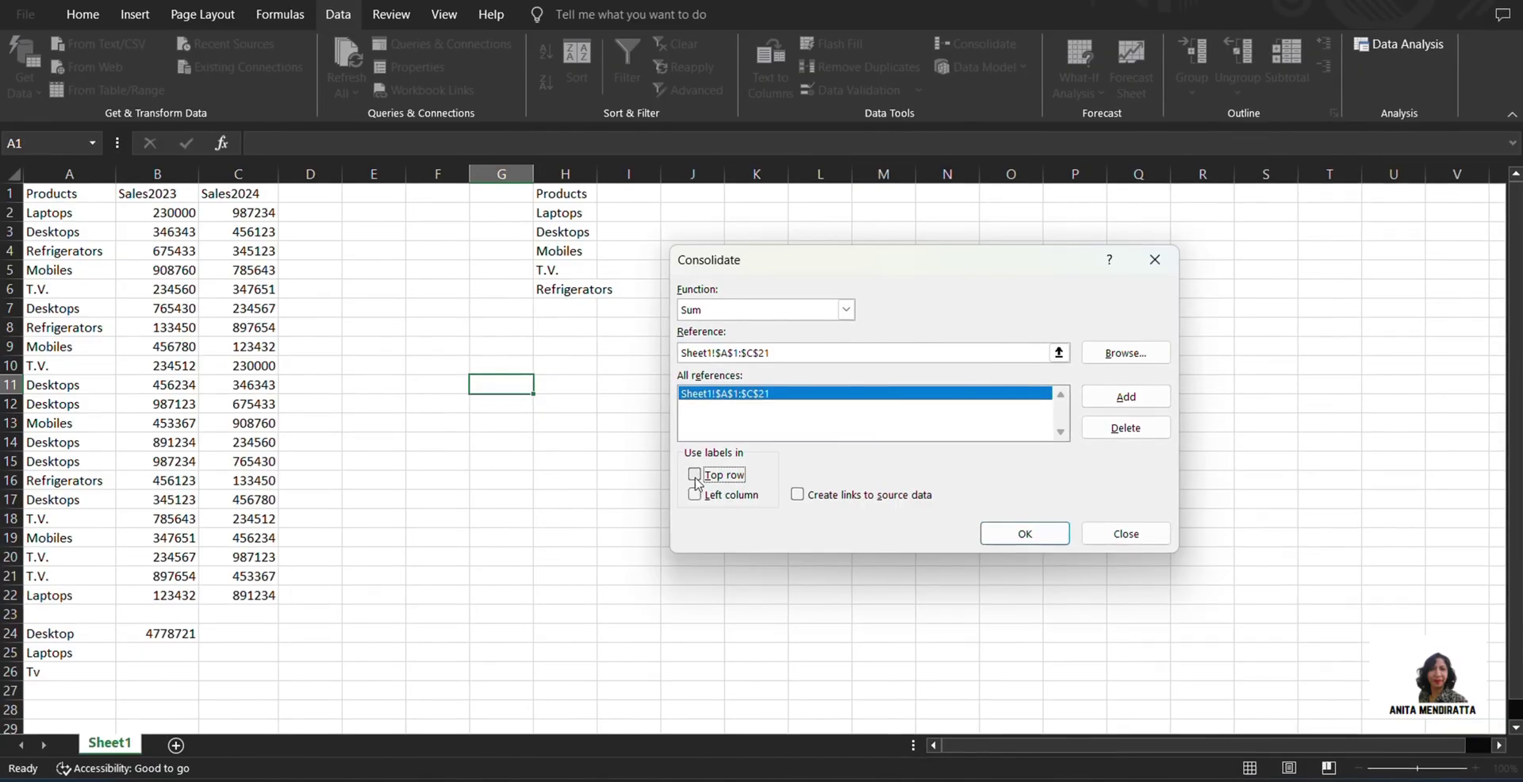
left_click(695, 476)
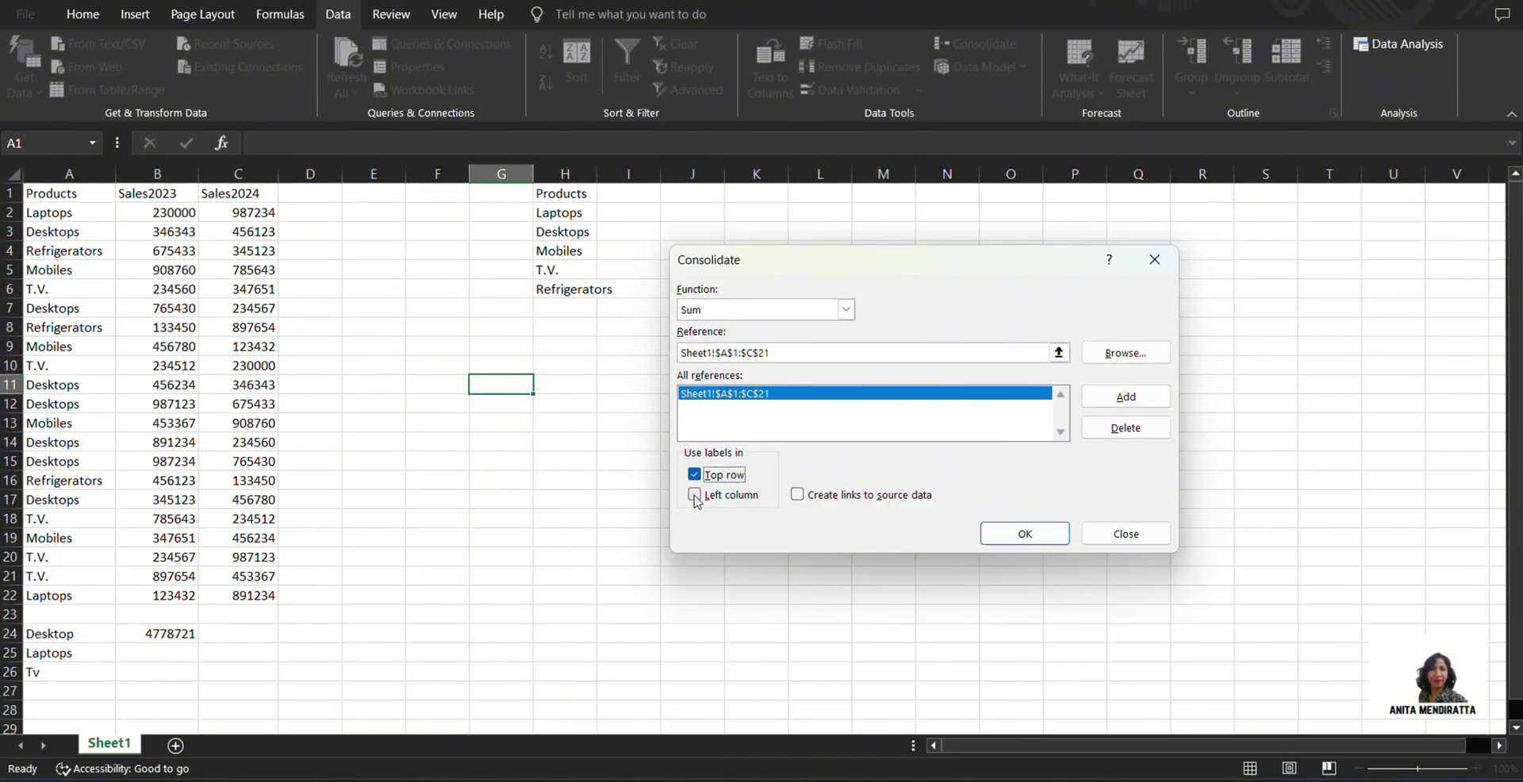
left_click(695, 497)
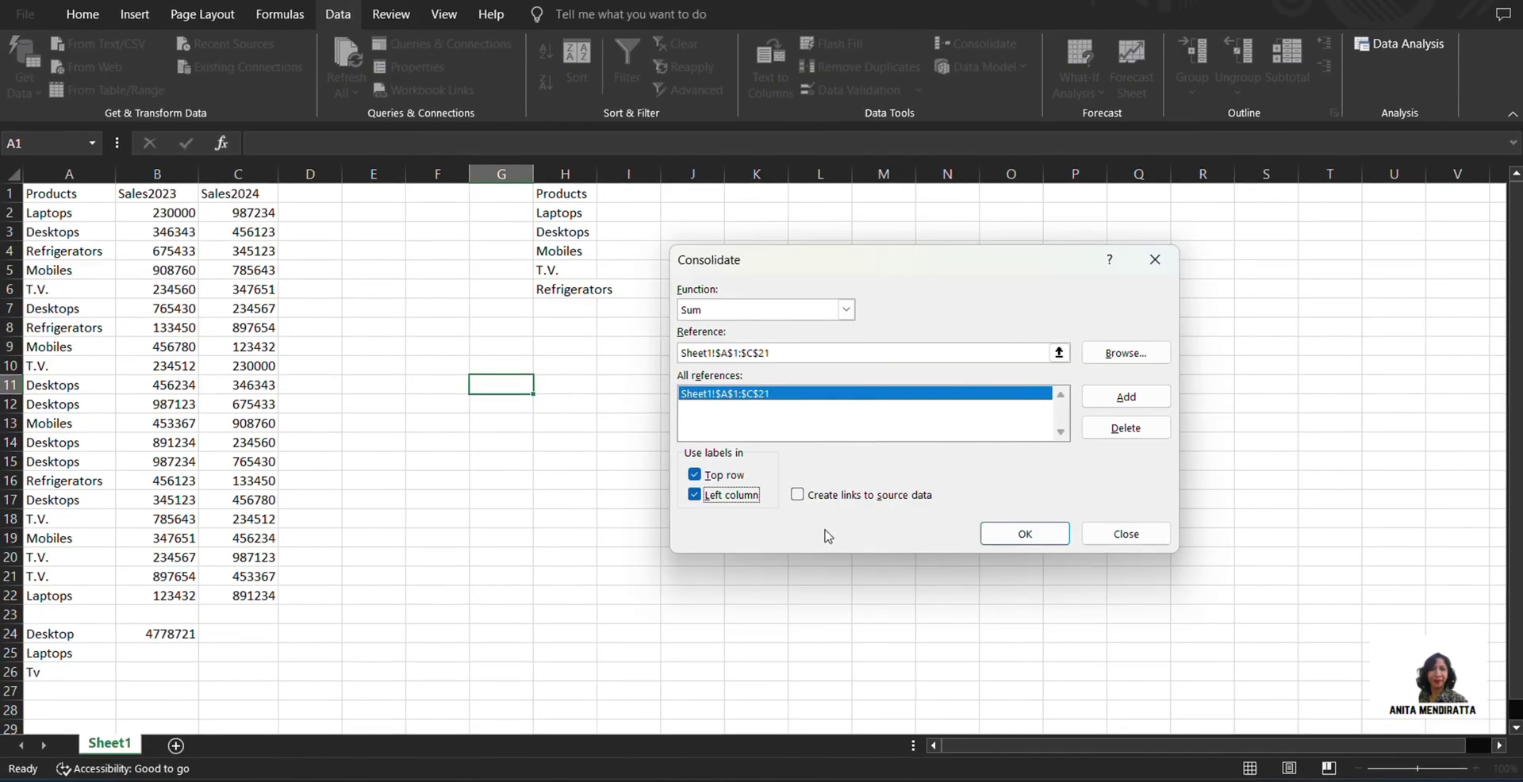
left_click(1006, 536)
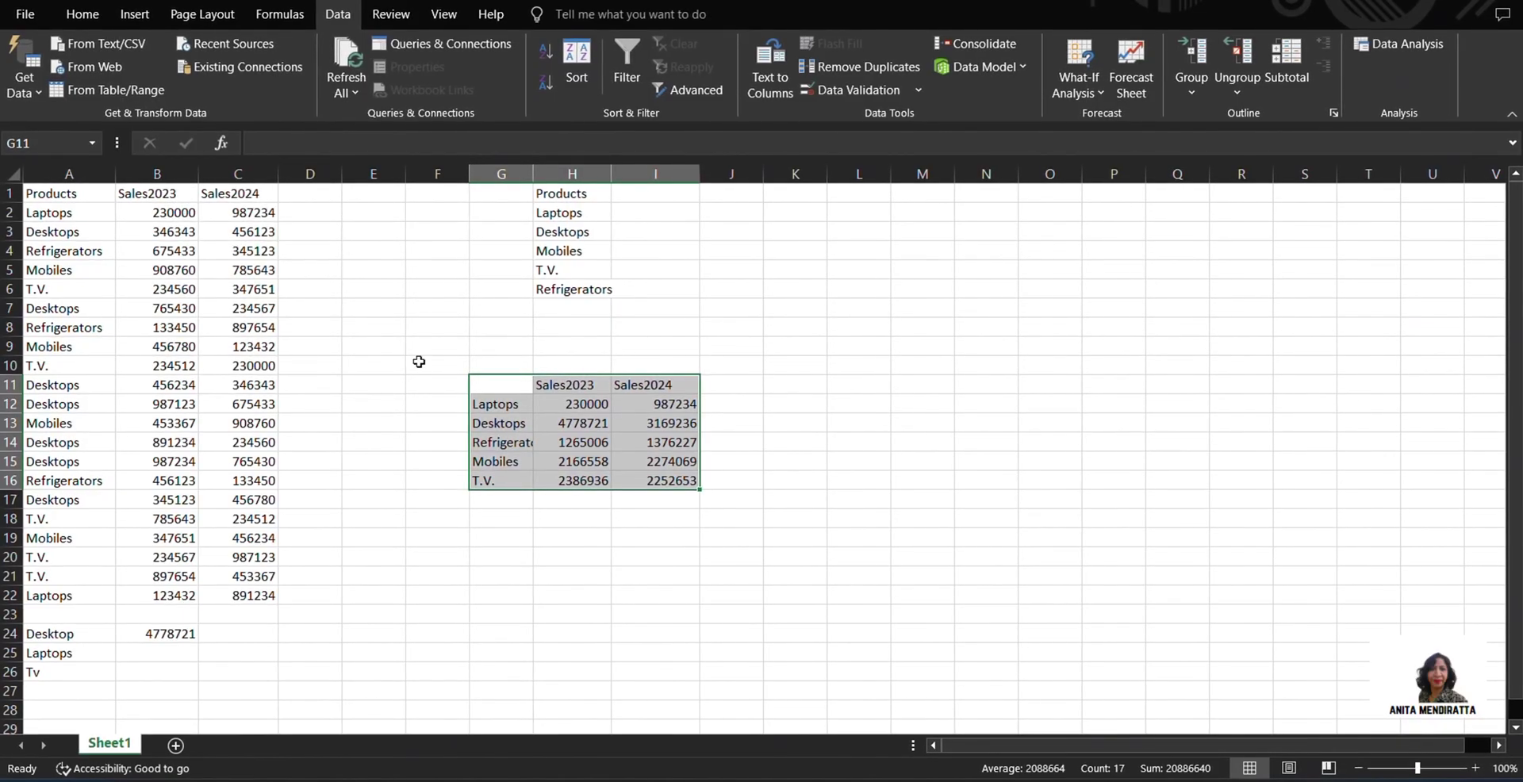
Fill H13 and B24, both 4778721, yellow and widen column H
left_click(510, 423)
left_click(563, 423)
left_click(157, 633)
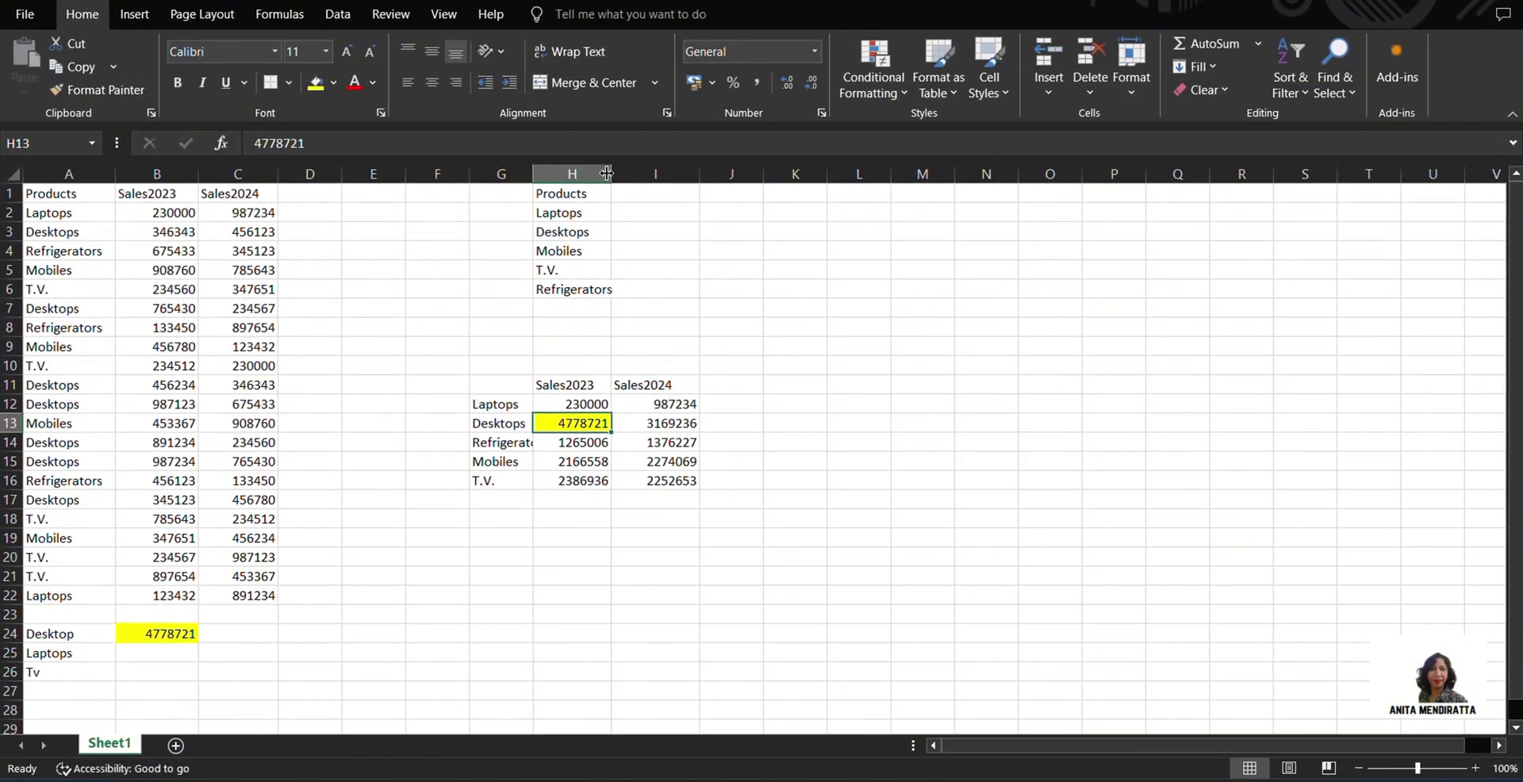
left_click_drag(611, 173, 625, 174)
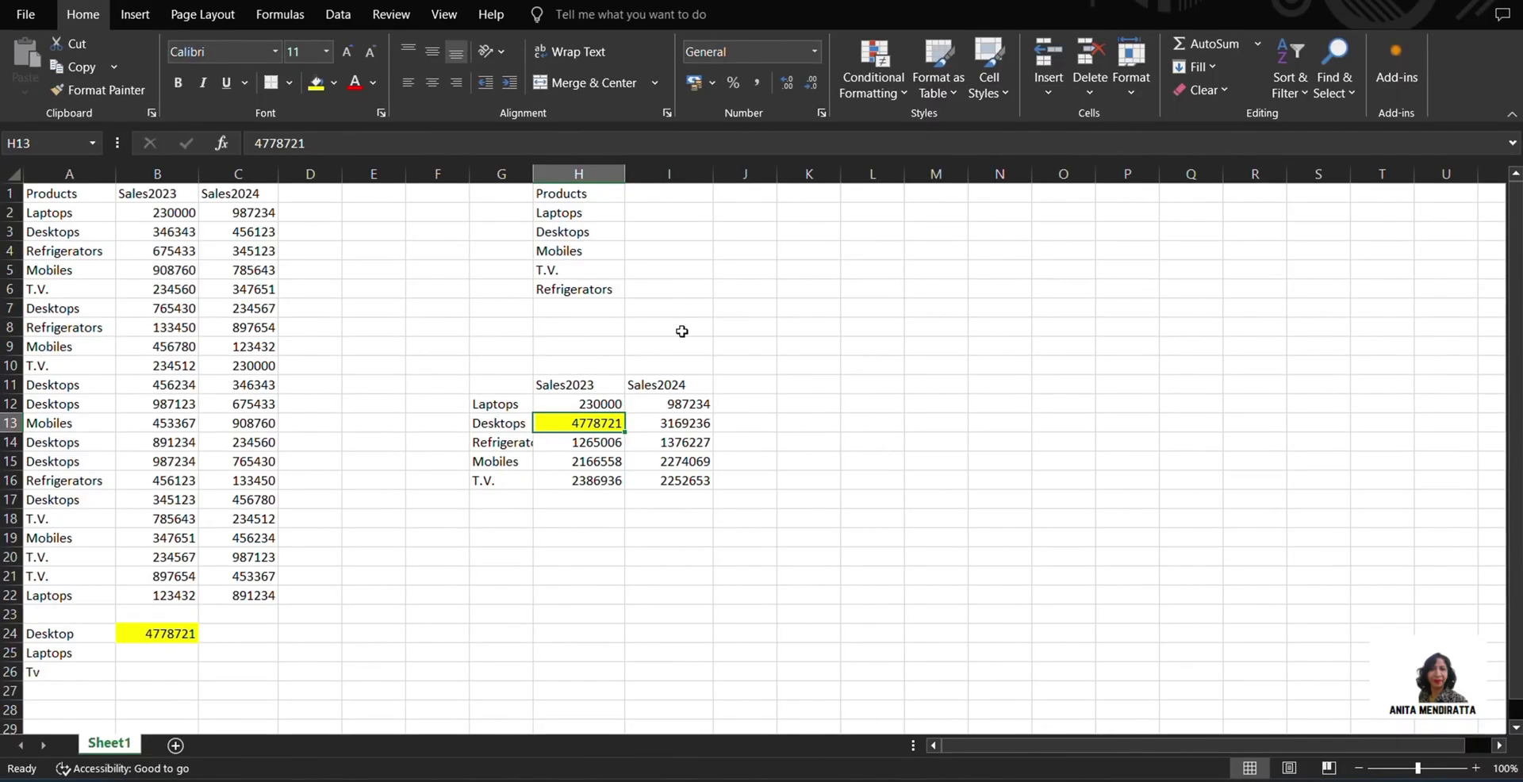